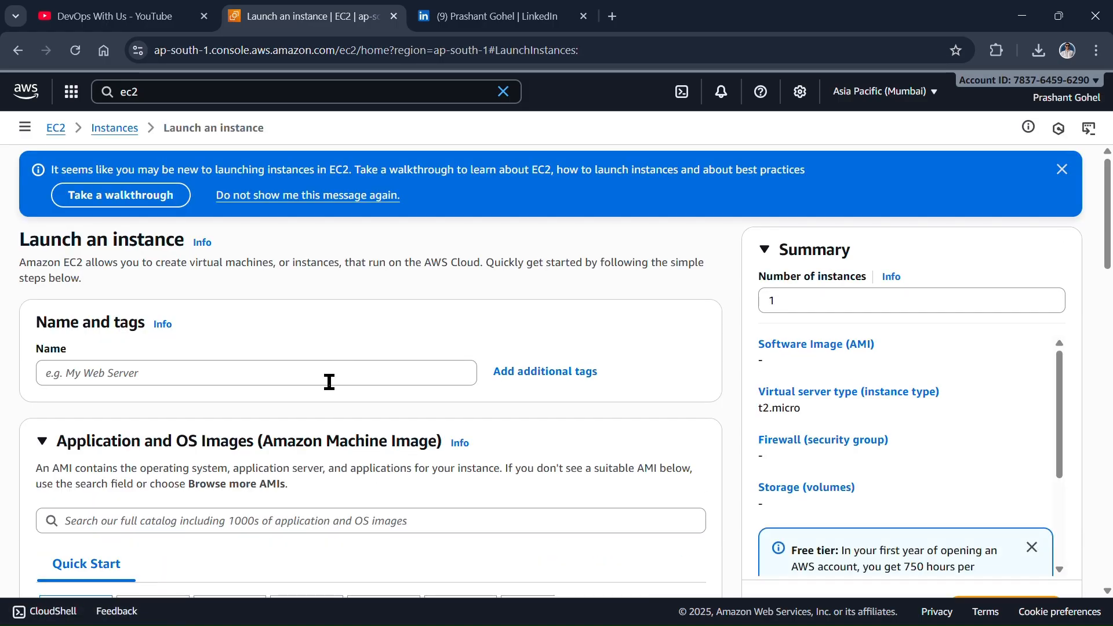
Name the new instance First-Instance and choose Ubuntu as its operating system image.
{"action": "left_click", "coordinate": [223, 375]}
{"action": "type", "text": "F"}
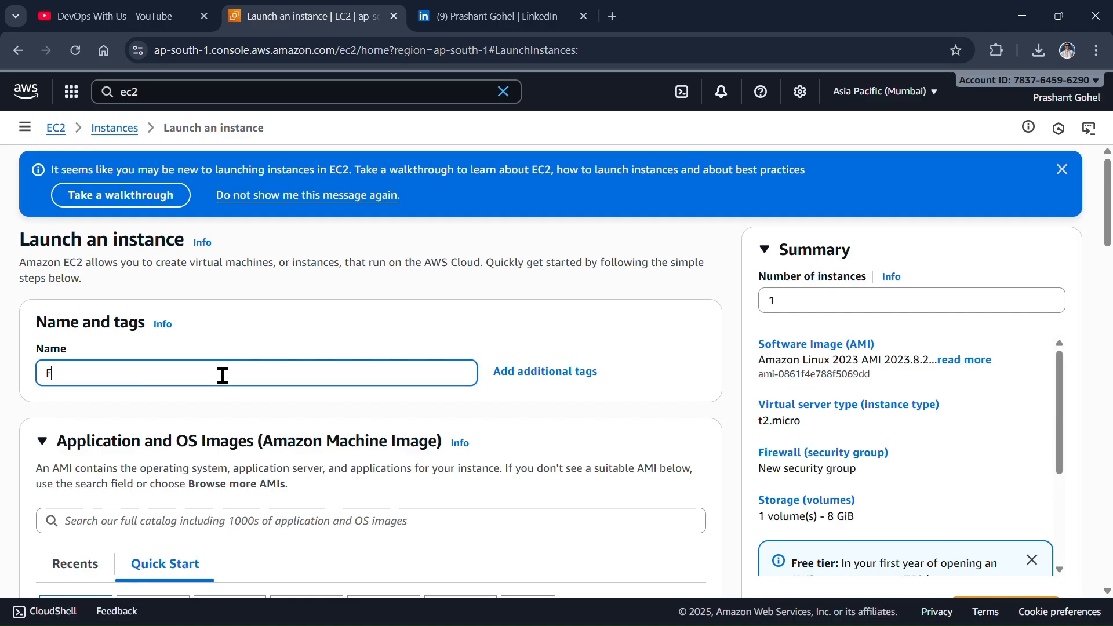
{"action": "type", "text": "irst-Instance"}
{"action": "scroll", "coordinate": [380, 402], "scroll_direction": "down", "scroll_amount": 5}
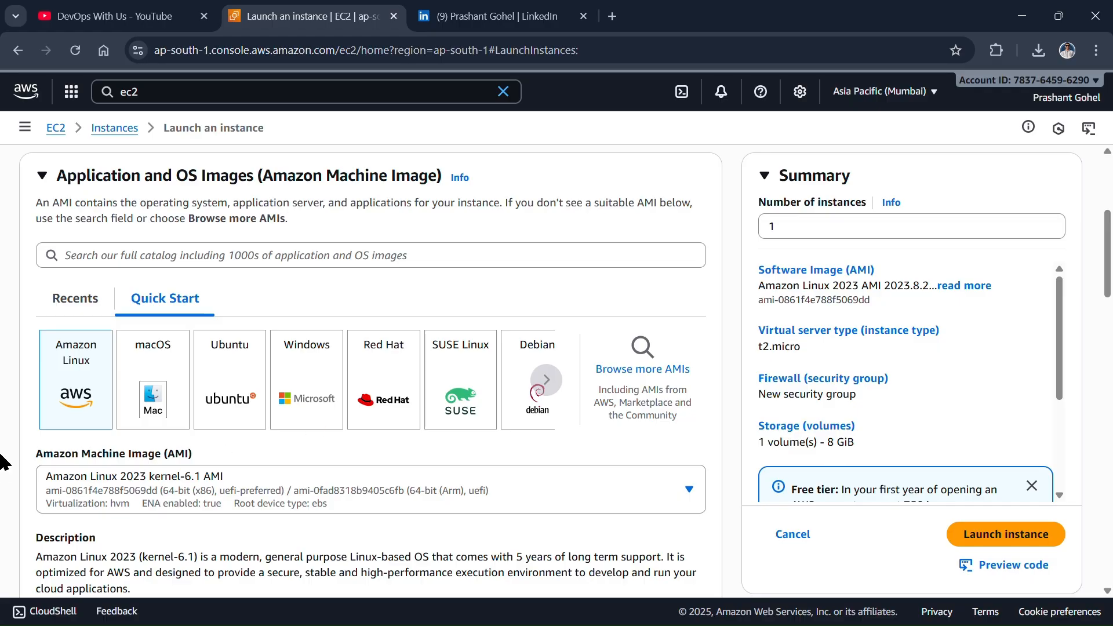
{"action": "left_click", "coordinate": [255, 397]}
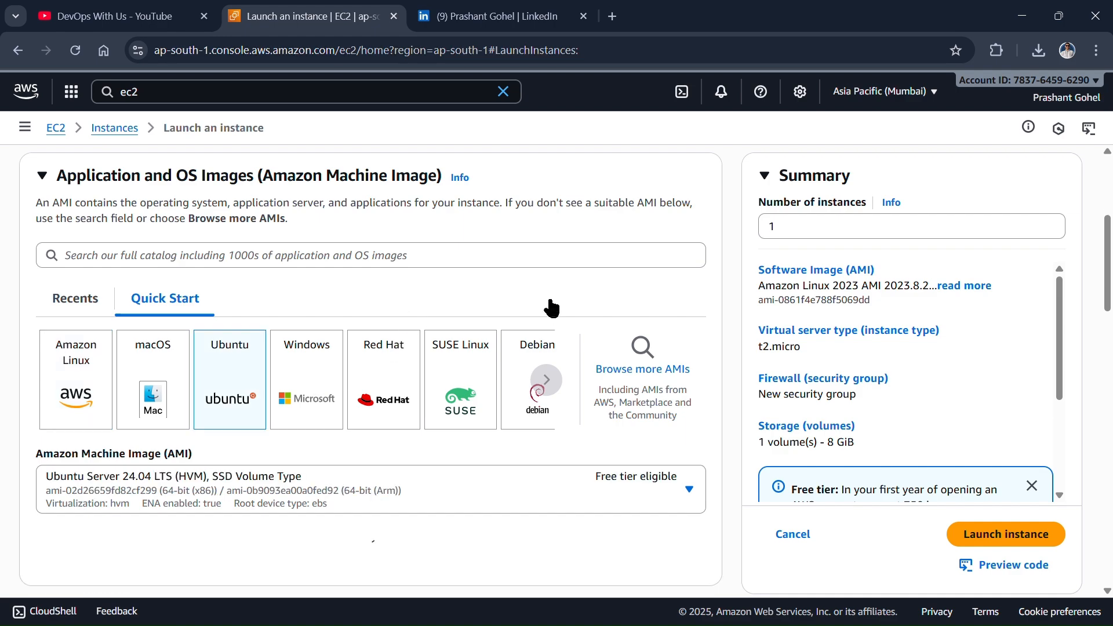
Create an RSA key pair named first-instance-key in .pem format for logging in to the instance.
{"action": "scroll", "coordinate": [551, 306], "scroll_direction": "down", "scroll_amount": 7}
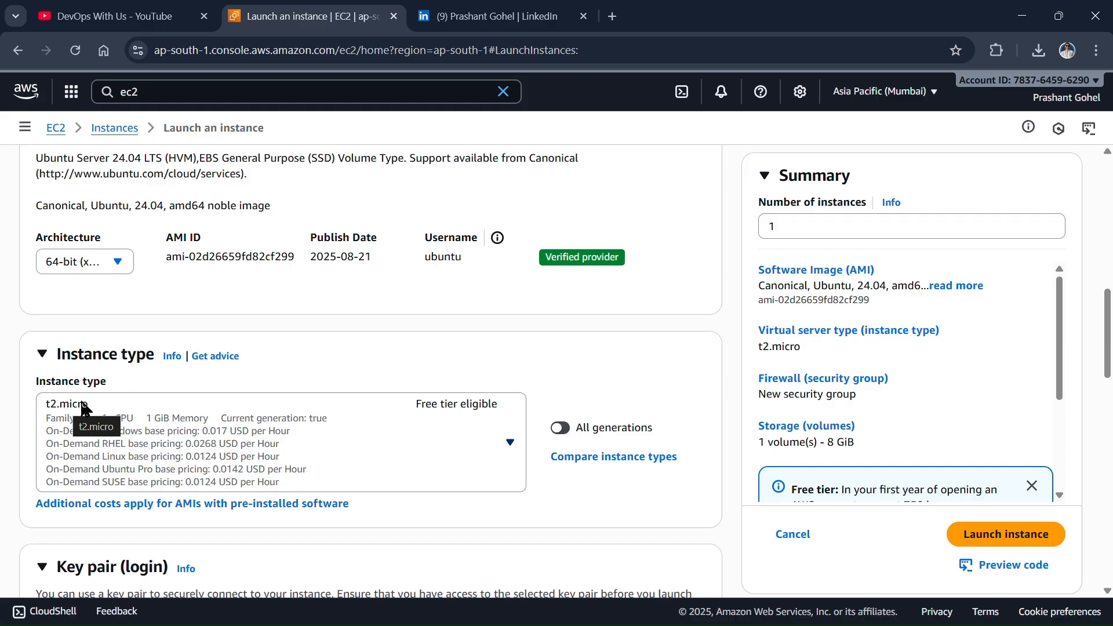
{"action": "scroll", "coordinate": [325, 350], "scroll_direction": "down", "scroll_amount": 7}
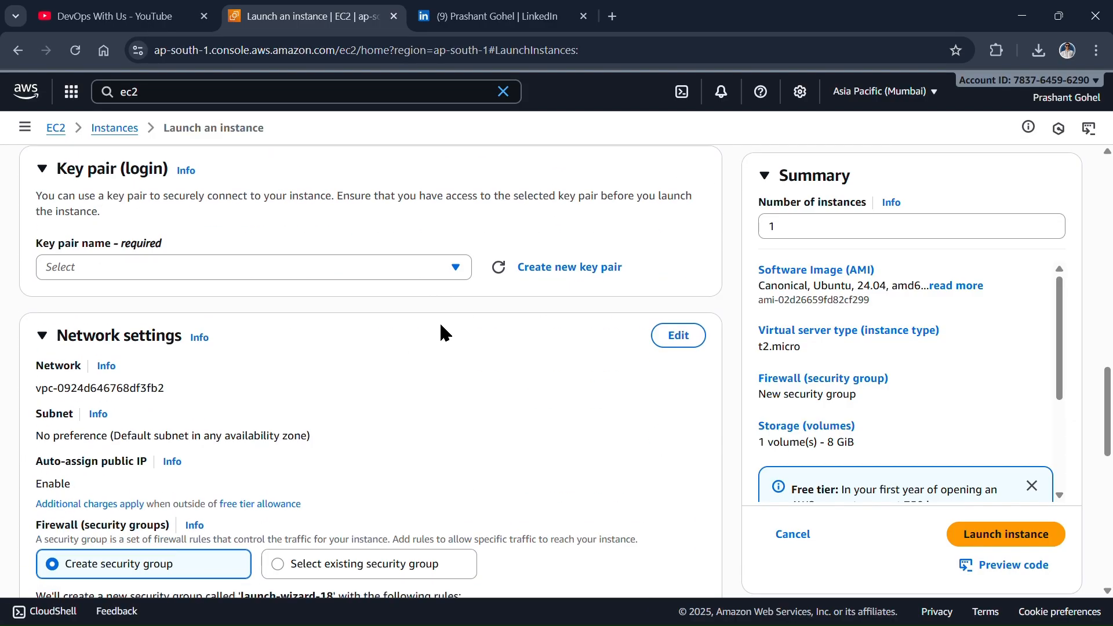
{"action": "left_click", "coordinate": [444, 266]}
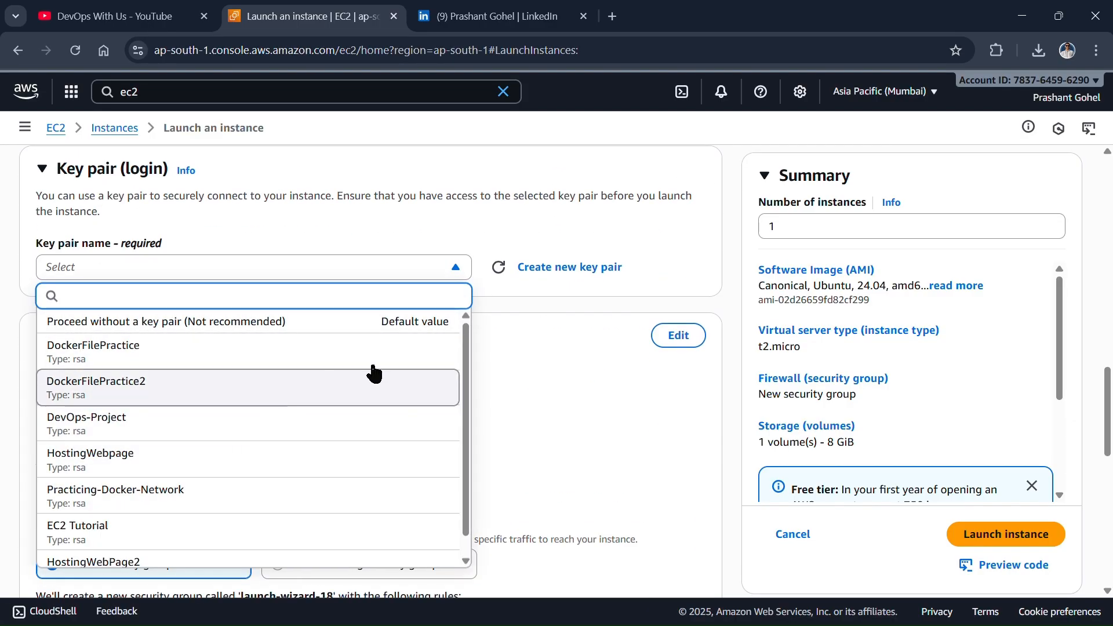
{"action": "left_click", "coordinate": [516, 318]}
{"action": "left_click", "coordinate": [557, 268]}
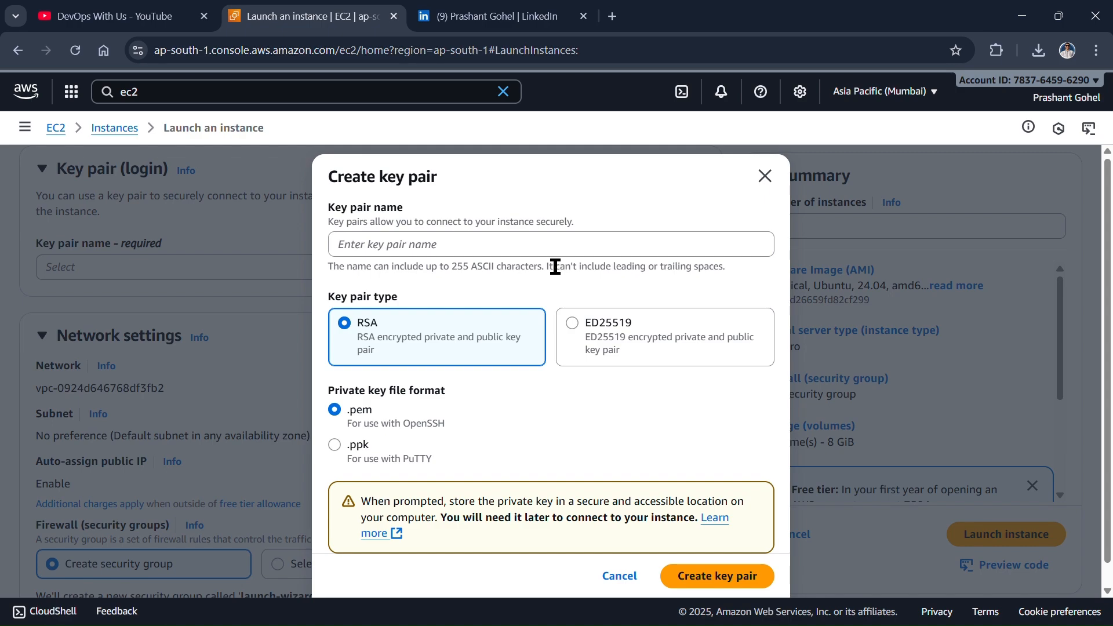
{"action": "left_click", "coordinate": [545, 247]}
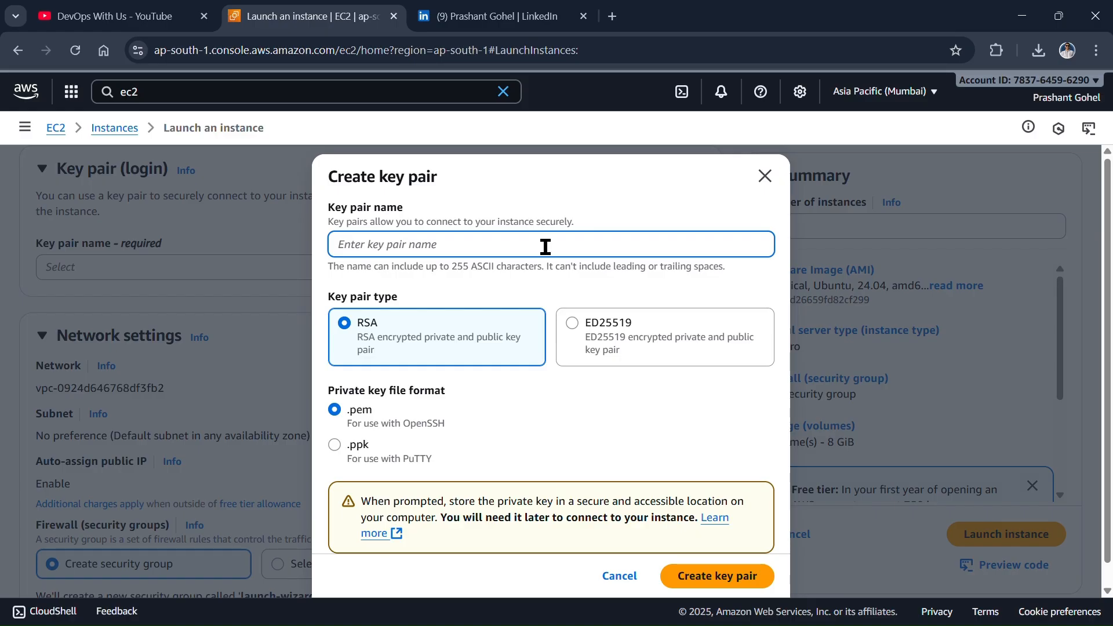
{"action": "type", "text": "first-instance-key"}
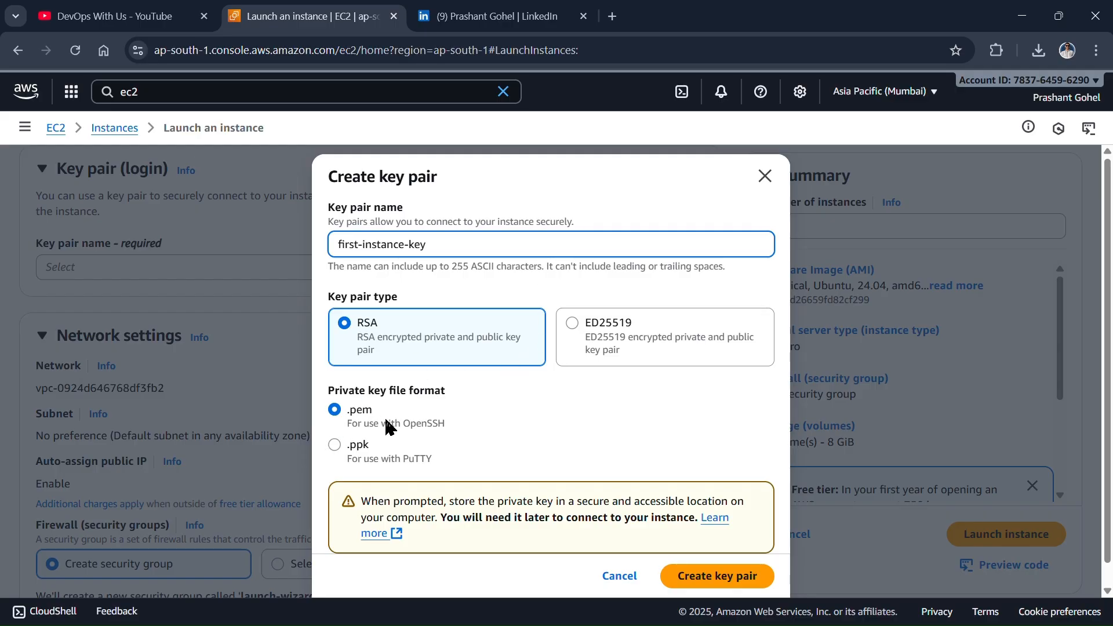
{"action": "left_click_drag", "start_coordinate": [409, 423], "coordinate": [348, 424]}
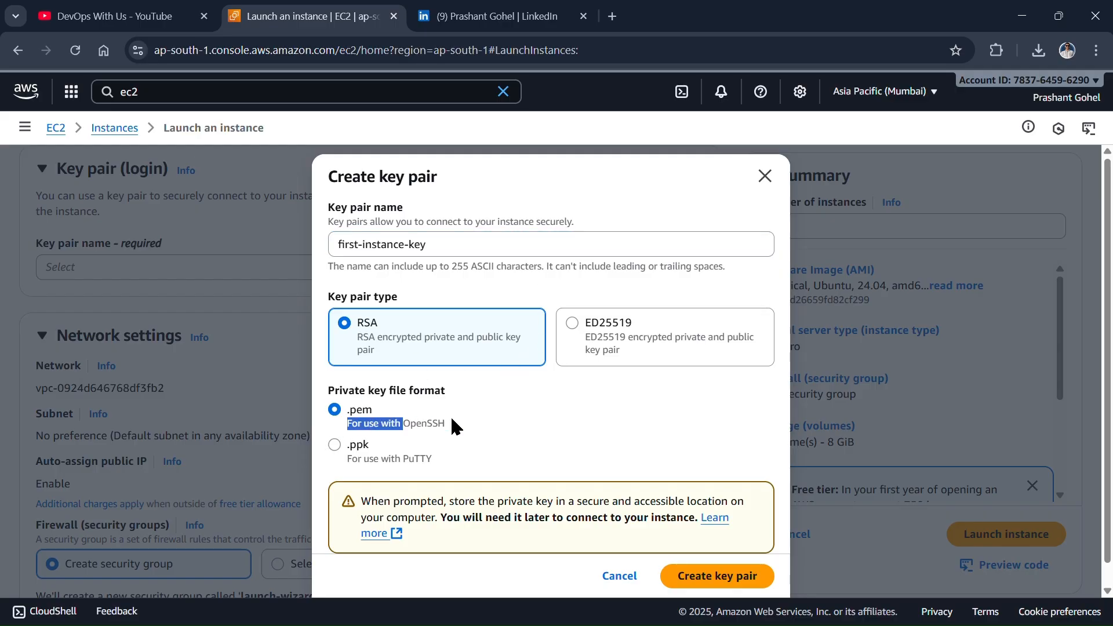
{"action": "left_click", "coordinate": [455, 427]}
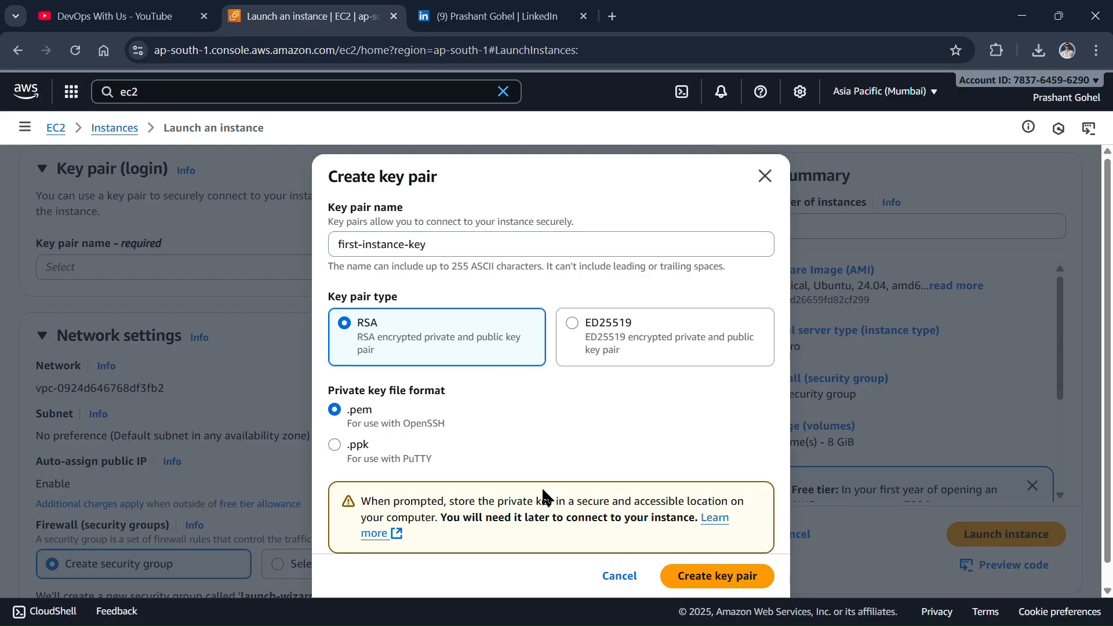
{"action": "left_click", "coordinate": [732, 587]}
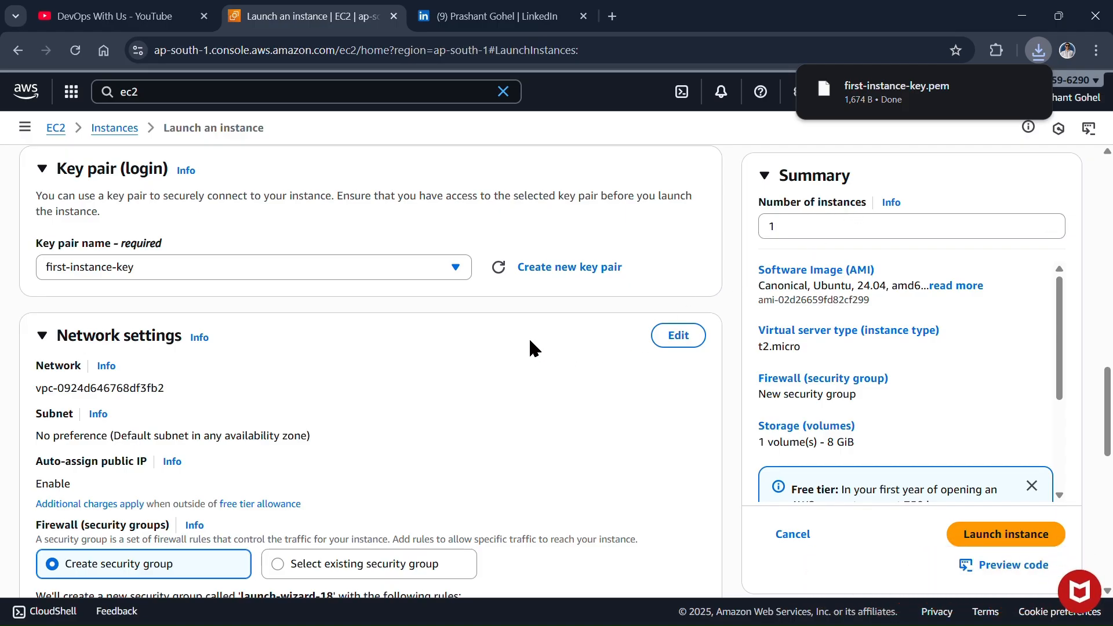
Allow HTTP traffic from the internet in the new security group's firewall rules.
{"action": "scroll", "coordinate": [532, 347], "scroll_direction": "down", "scroll_amount": 2}
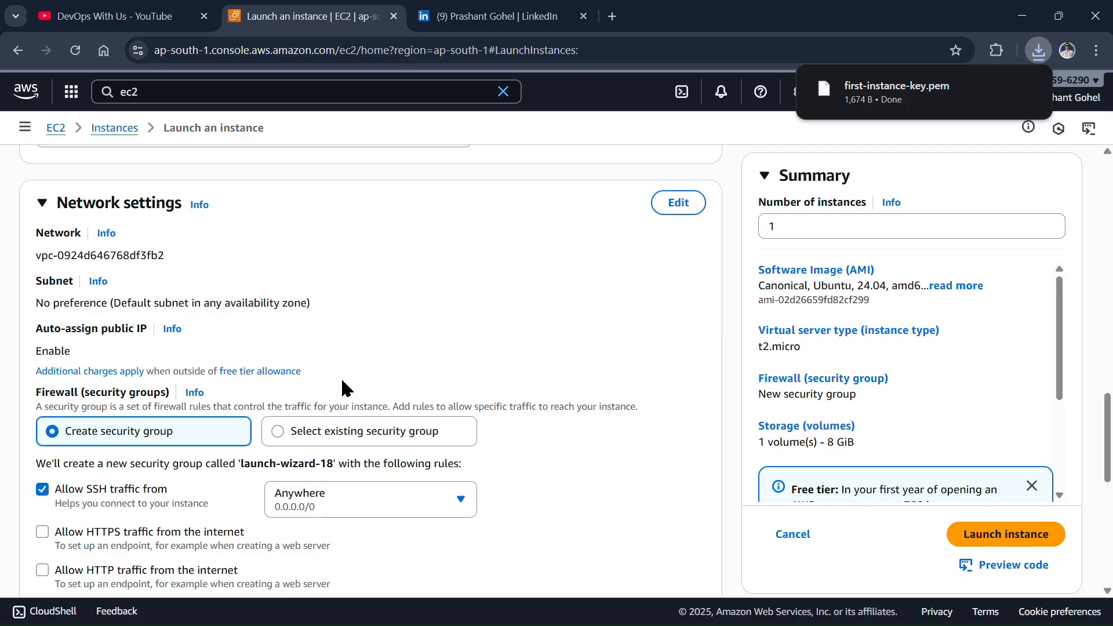
{"action": "scroll", "coordinate": [367, 382], "scroll_direction": "down", "scroll_amount": 5}
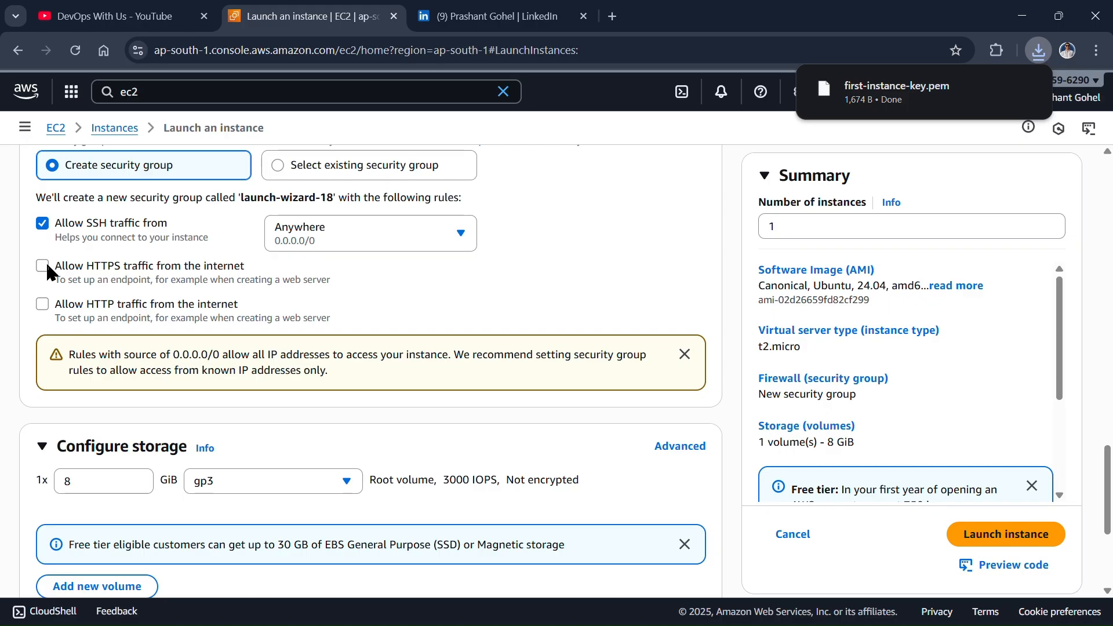
{"action": "left_click", "coordinate": [41, 307]}
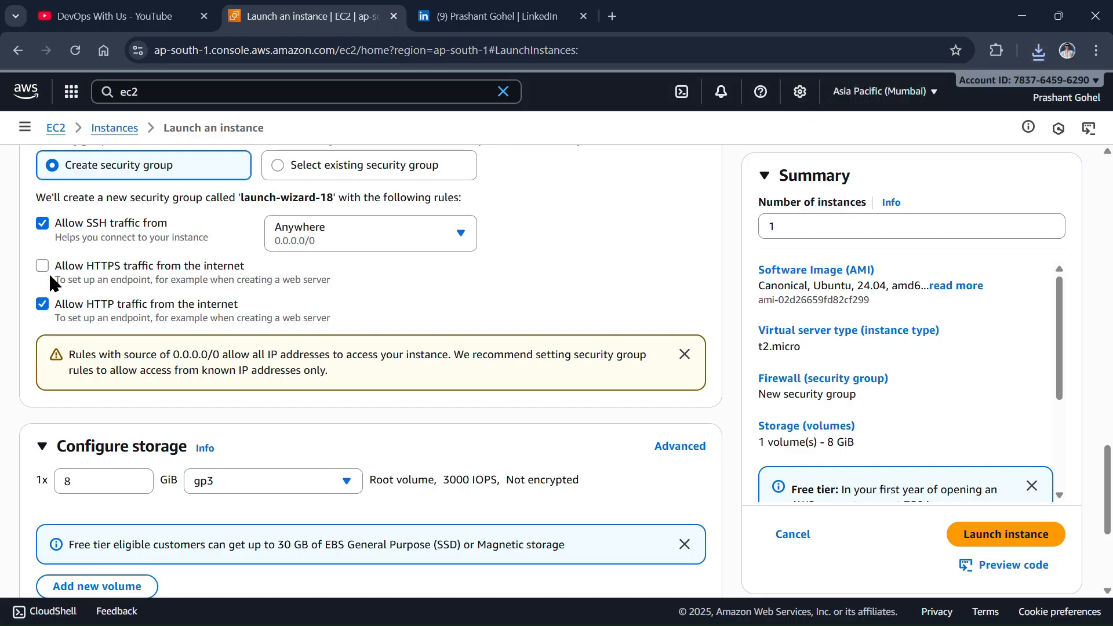
Review the storage and remaining launch settings, and launch the instance.
{"action": "scroll", "coordinate": [287, 290], "scroll_direction": "down", "scroll_amount": 2}
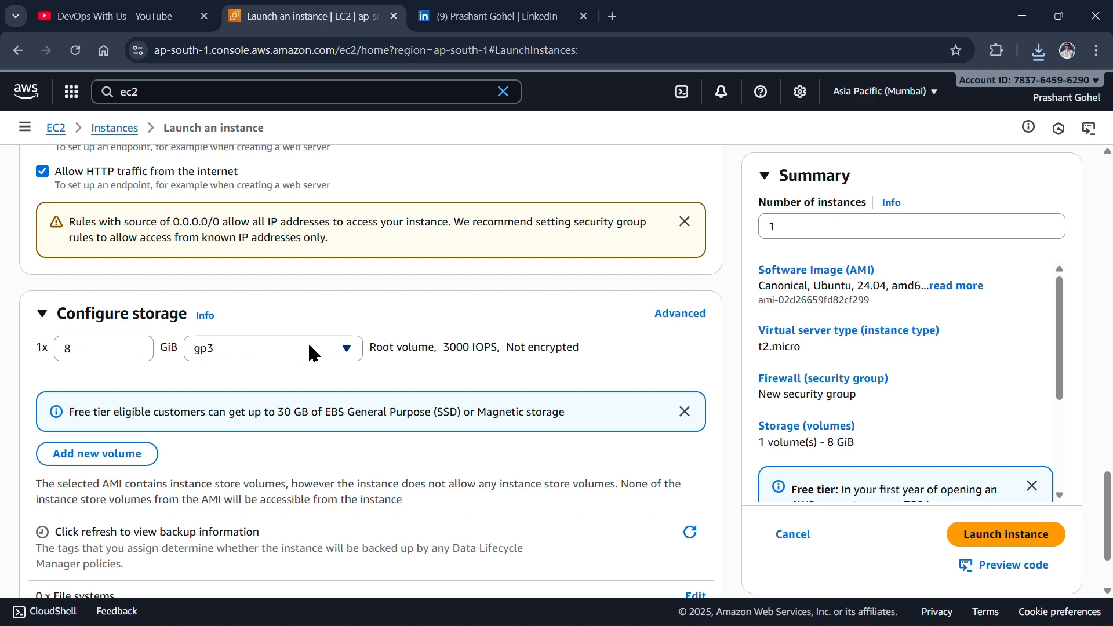
{"action": "scroll", "coordinate": [547, 357], "scroll_direction": "down", "scroll_amount": 2}
{"action": "scroll", "coordinate": [549, 365], "scroll_direction": "up", "scroll_amount": 4}
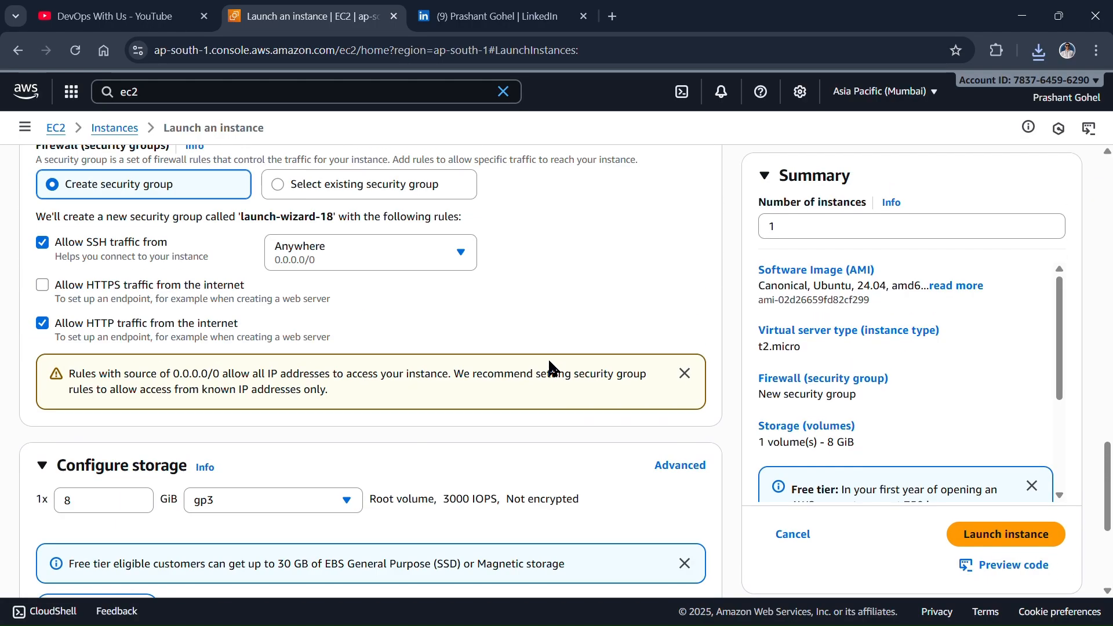
{"action": "scroll", "coordinate": [550, 369], "scroll_direction": "up", "scroll_amount": 15}
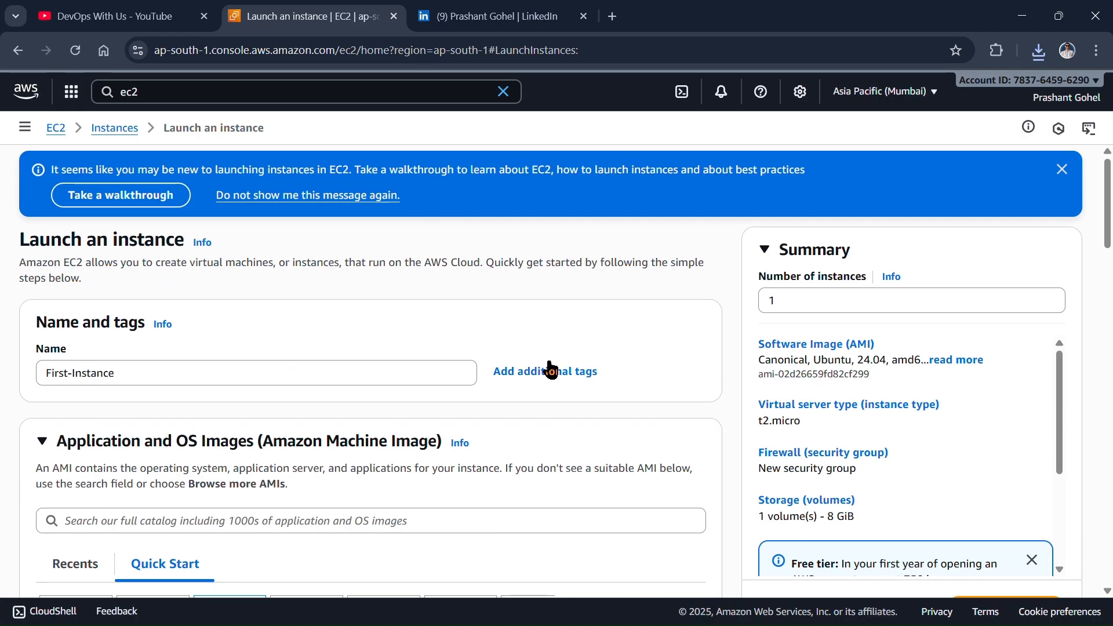
{"action": "scroll", "coordinate": [551, 369], "scroll_direction": "down", "scroll_amount": 15}
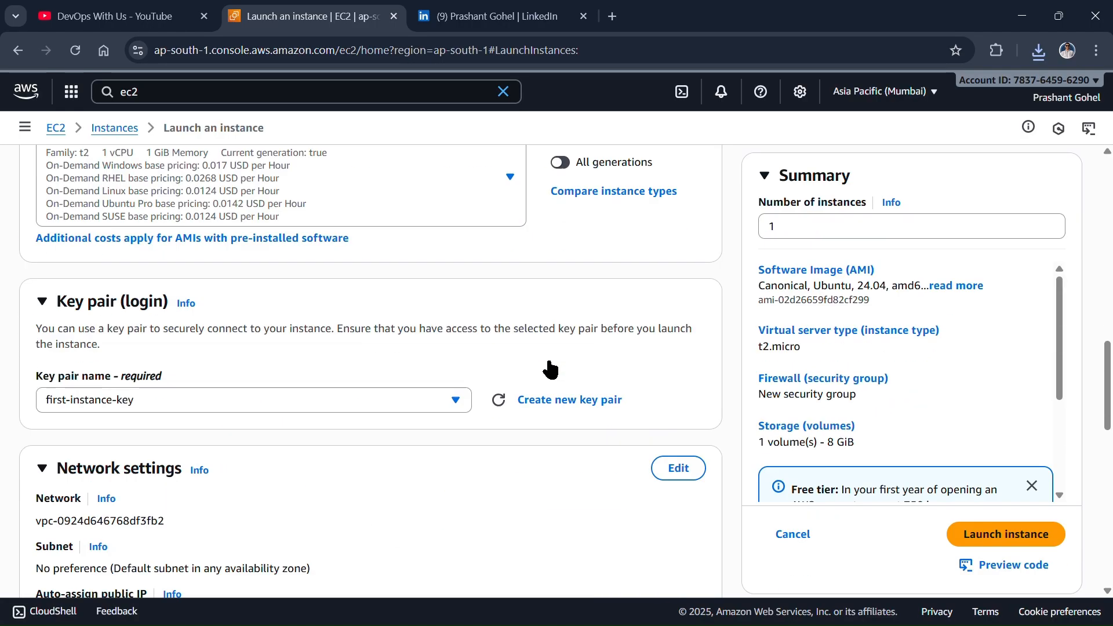
{"action": "left_click", "coordinate": [1041, 539]}
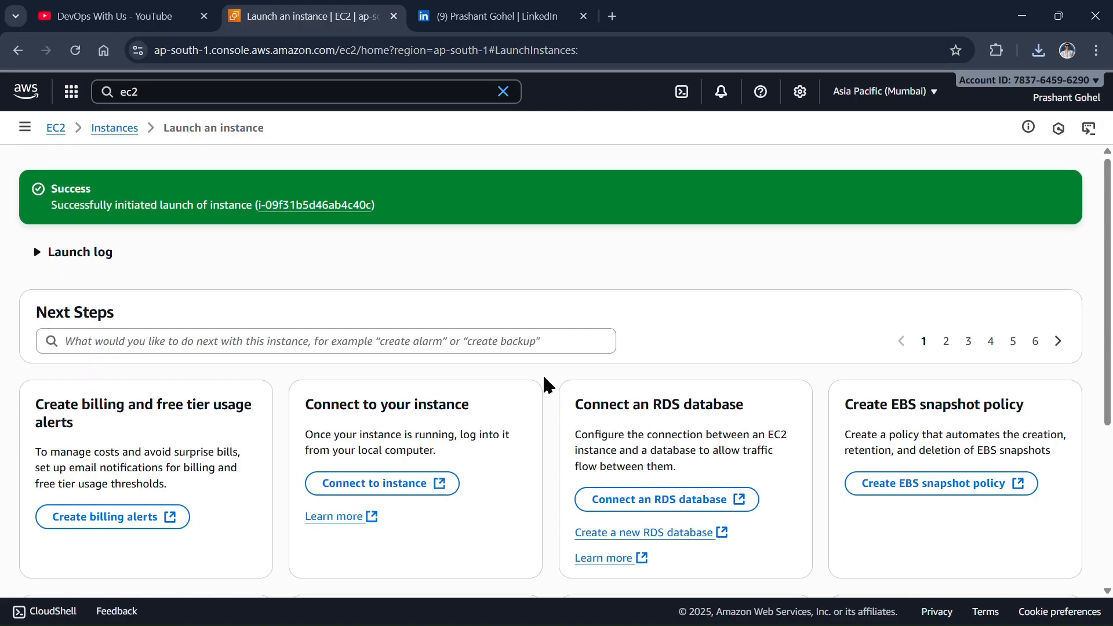
Open the list of instances, select First-Instance and refresh the list to update its state.
{"action": "left_click", "coordinate": [116, 128]}
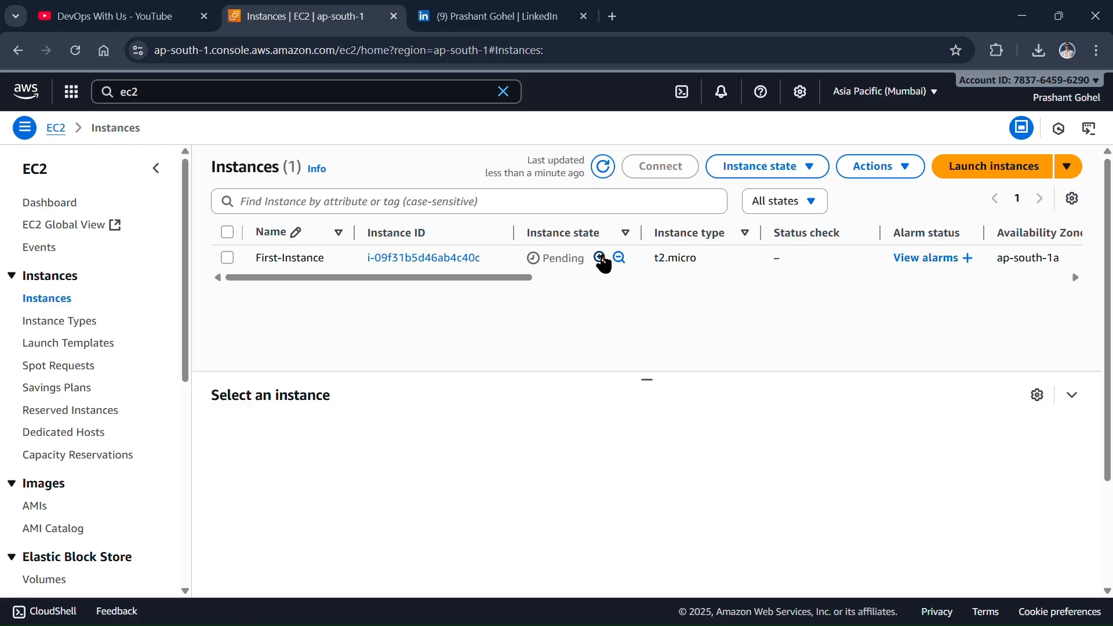
{"action": "left_click", "coordinate": [227, 258]}
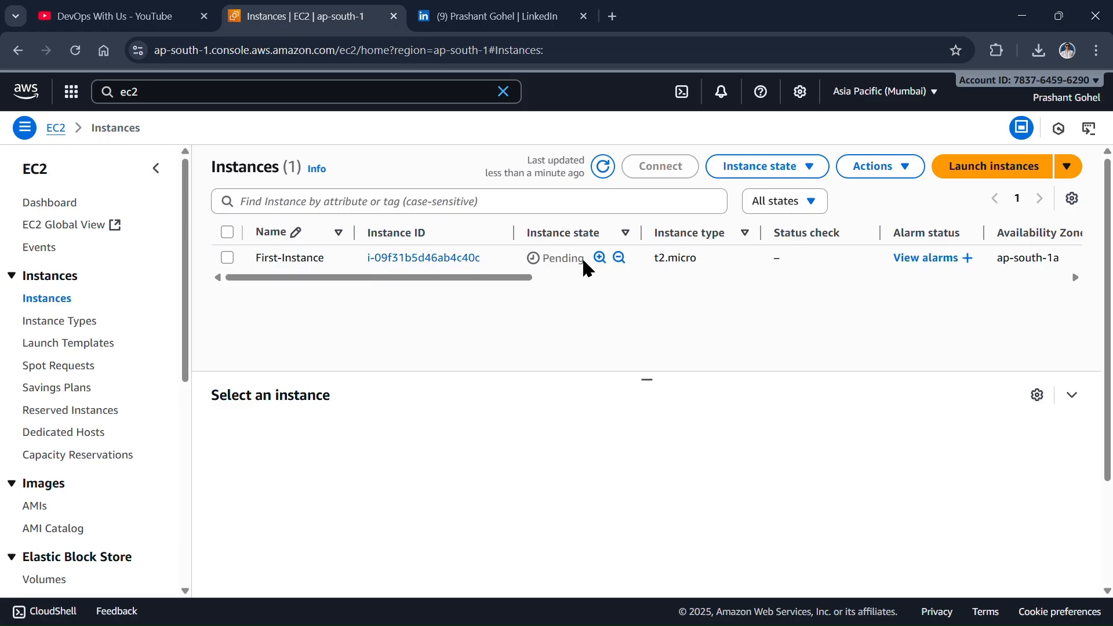
{"action": "left_click", "coordinate": [608, 172]}
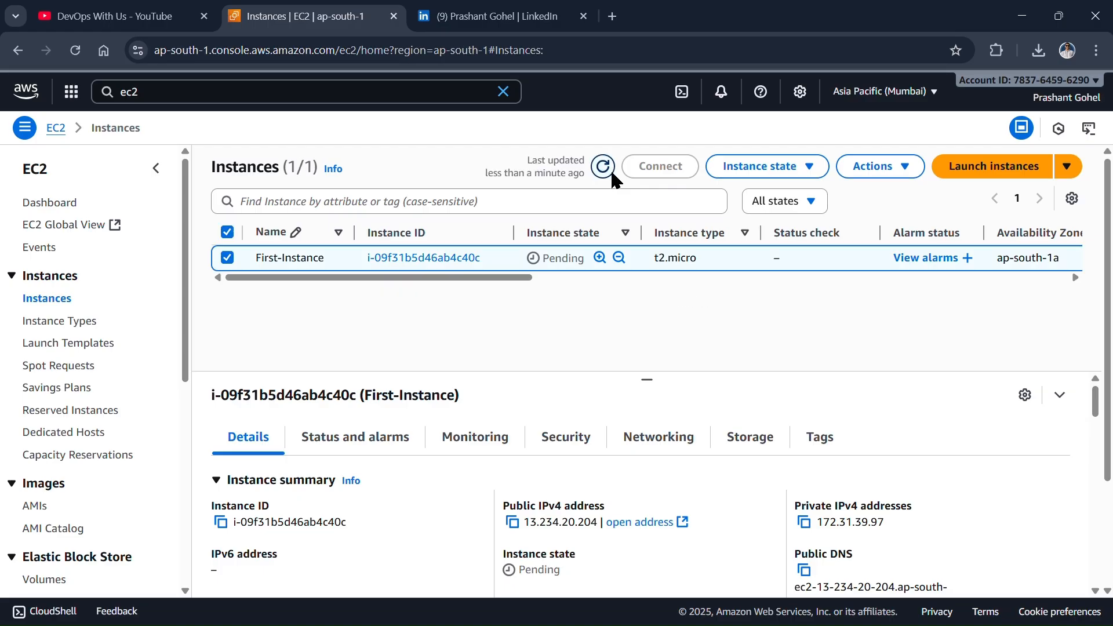
{"action": "left_click", "coordinate": [604, 169]}
{"action": "left_click", "coordinate": [605, 173]}
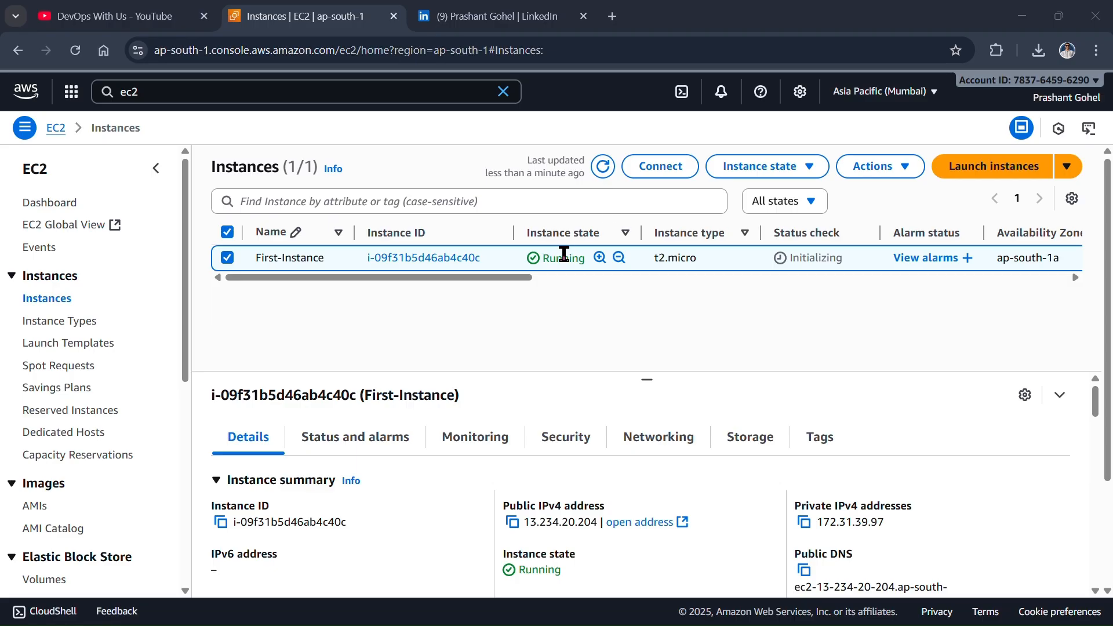
Switch to the PowerPoint slide show and advance to the next slide.
{"action": "key", "text": "alt+Tab"}
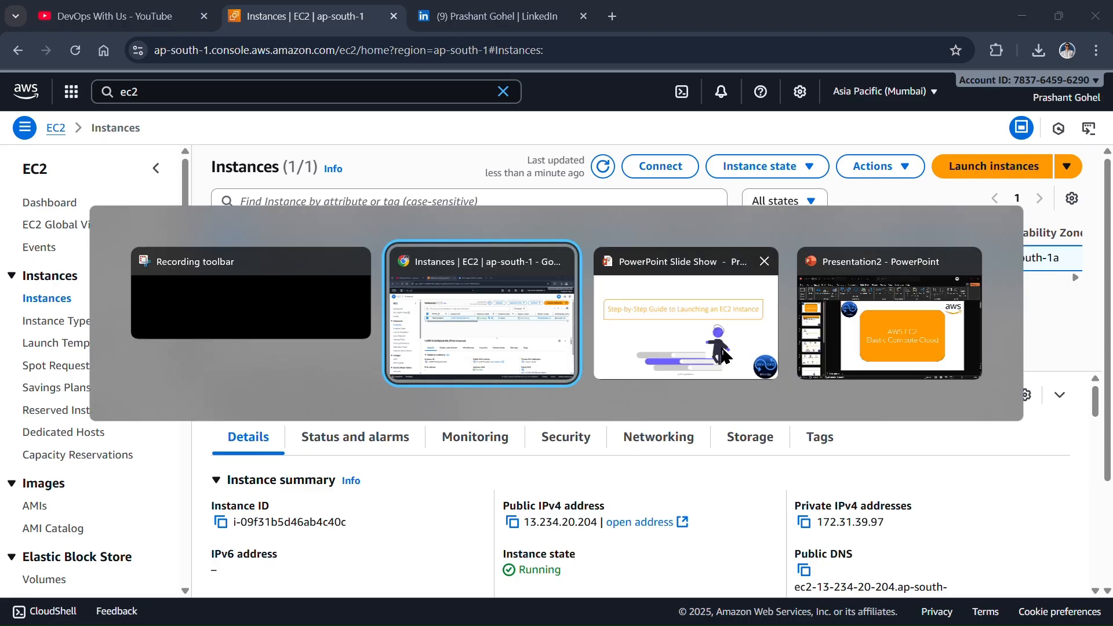
{"action": "left_click", "coordinate": [719, 280]}
{"action": "key", "text": "Right"}
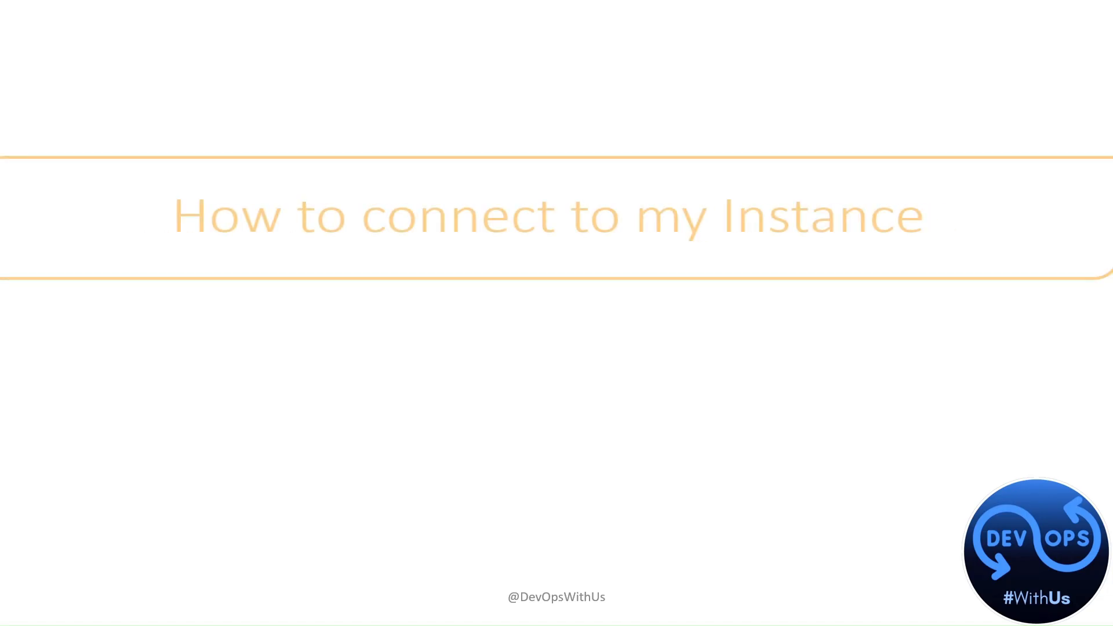
Return to the EC2 console in Chrome and open the SSH client connection instructions for First-Instance.
{"action": "key", "text": "alt+Tab"}
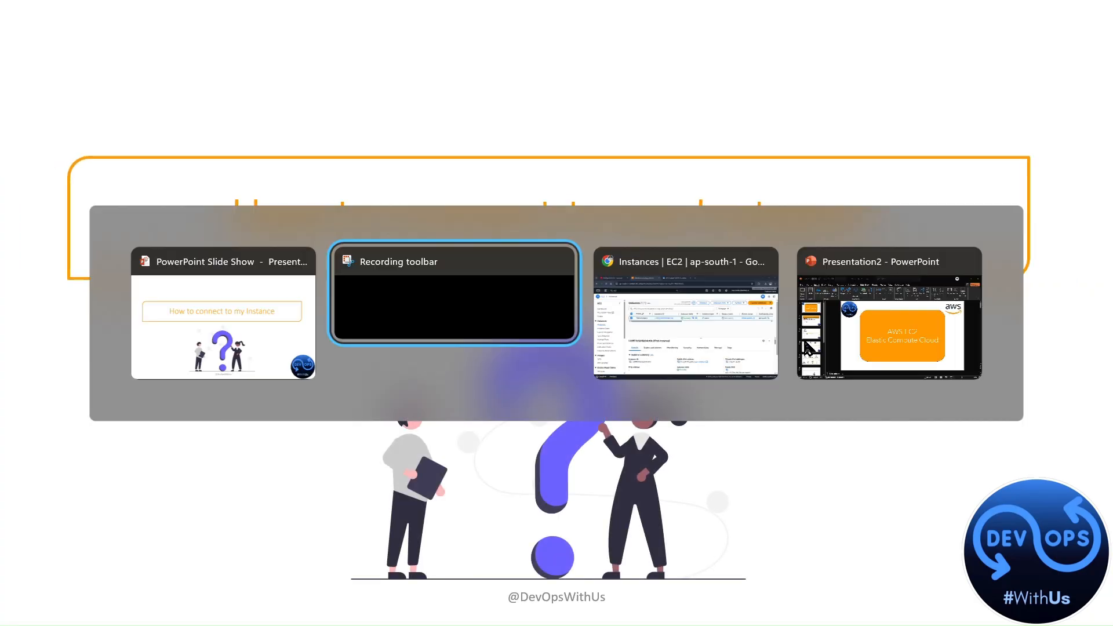
{"action": "left_click", "coordinate": [708, 373]}
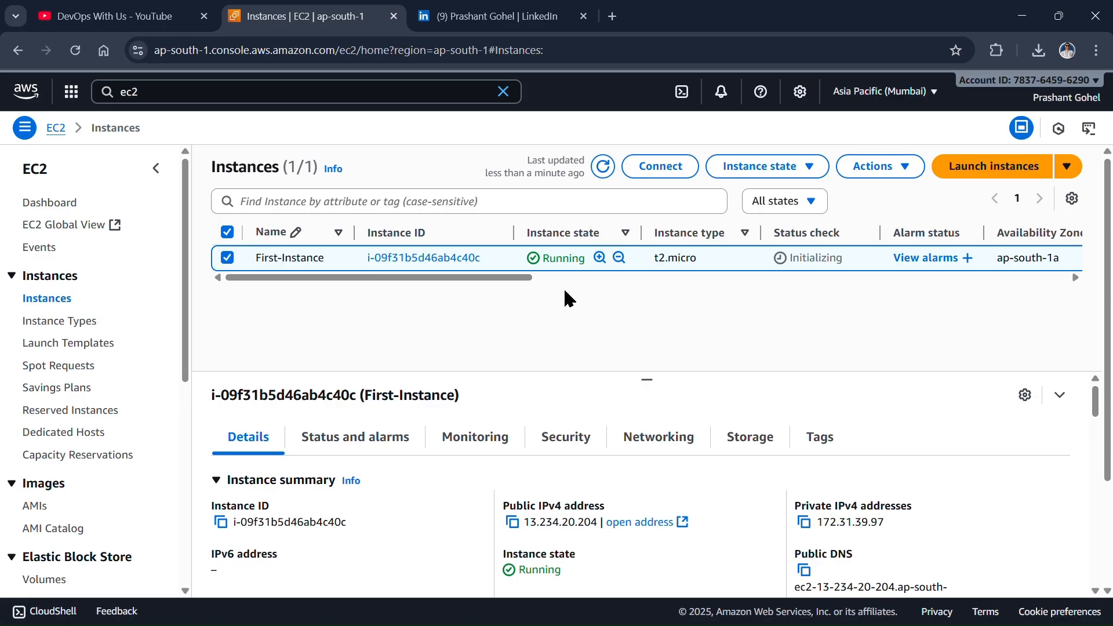
{"action": "left_click", "coordinate": [652, 173]}
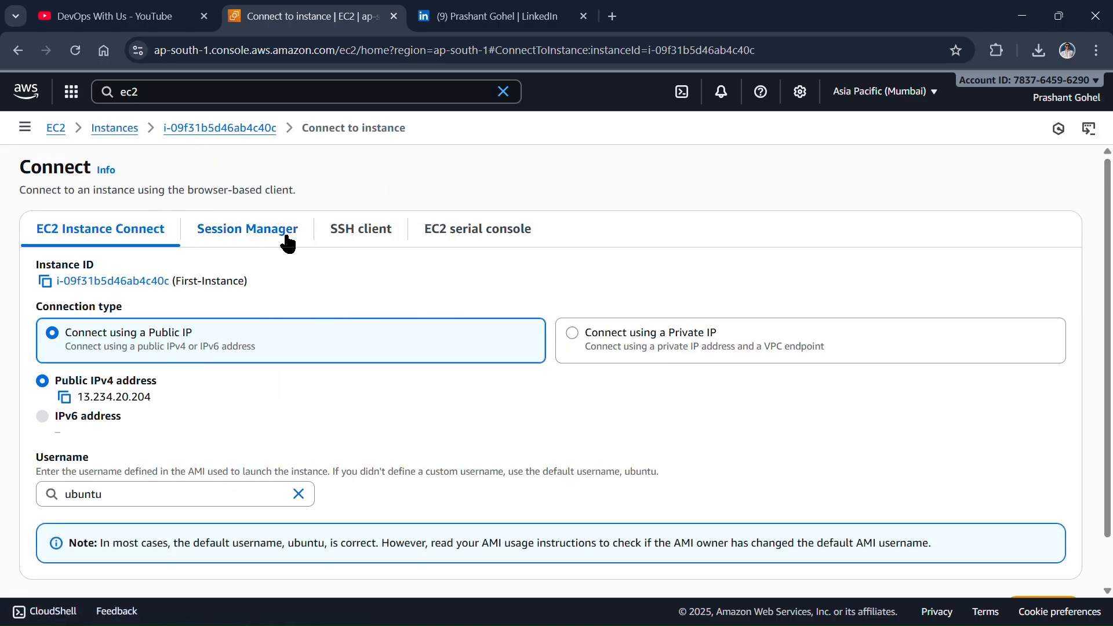
{"action": "left_click", "coordinate": [353, 242]}
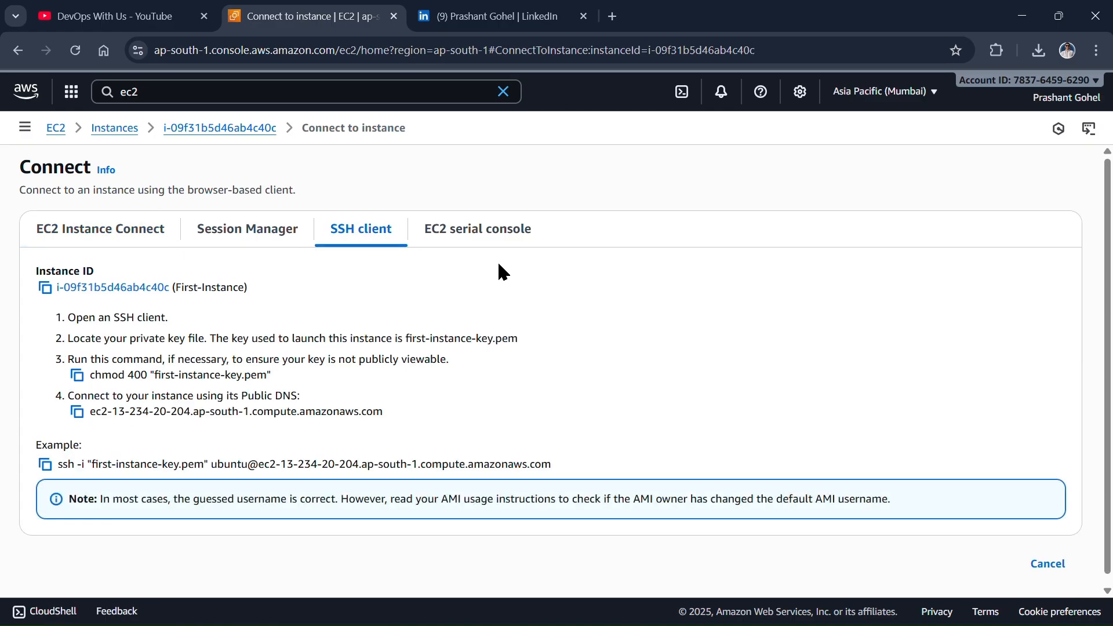
Launch the Ubuntu 22.04.5 LTS terminal app and maximize its window.
{"action": "key", "text": "super"}
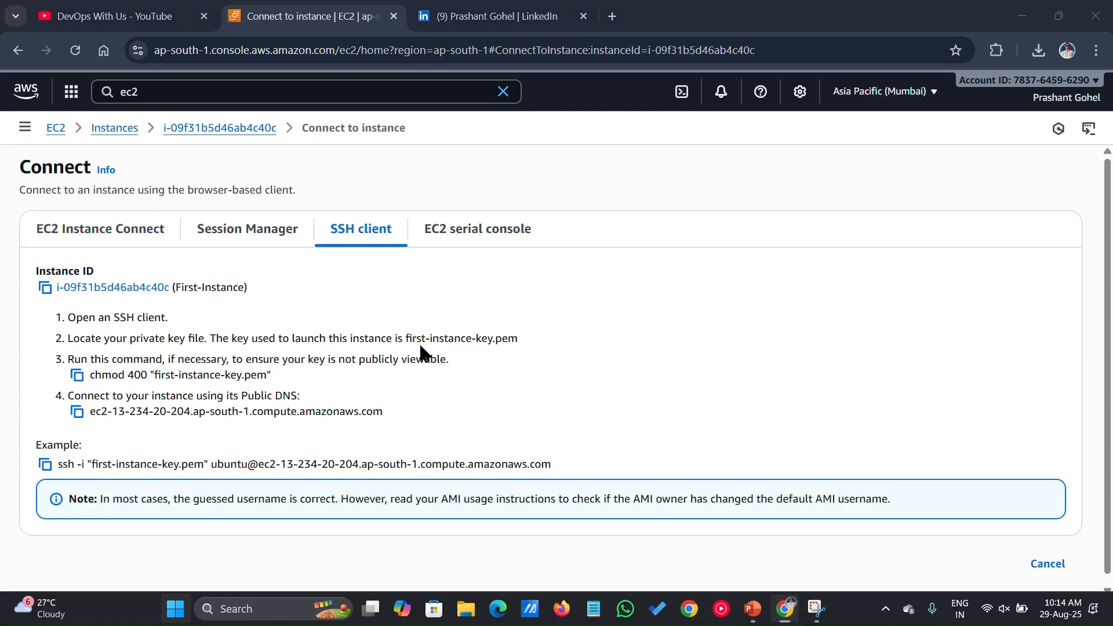
{"action": "type", "text": "ubunt"}
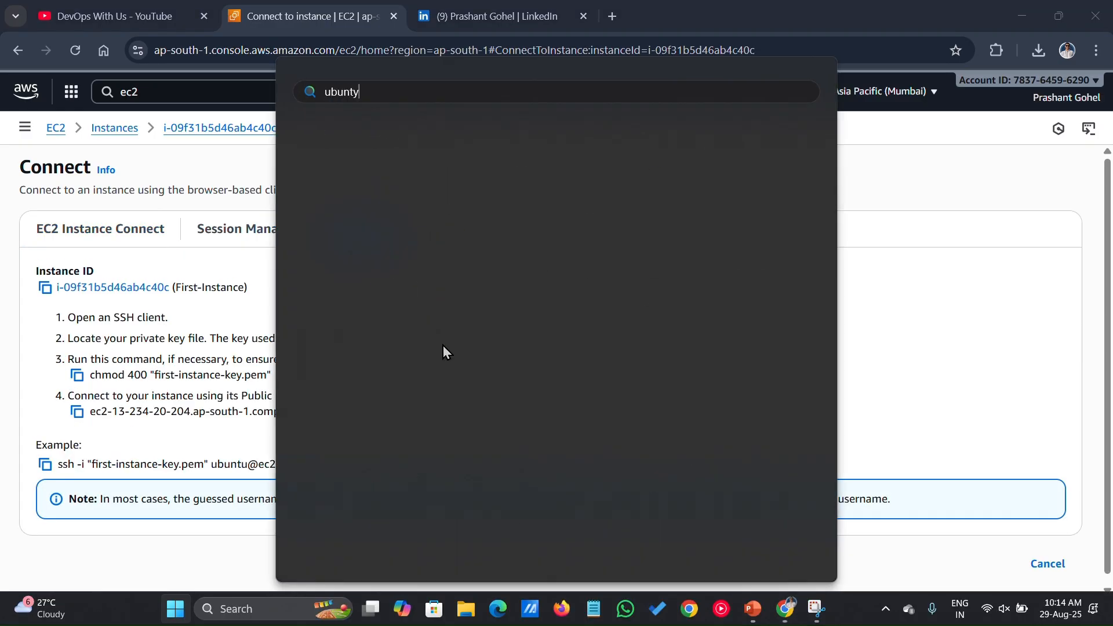
{"action": "type", "text": "u"}
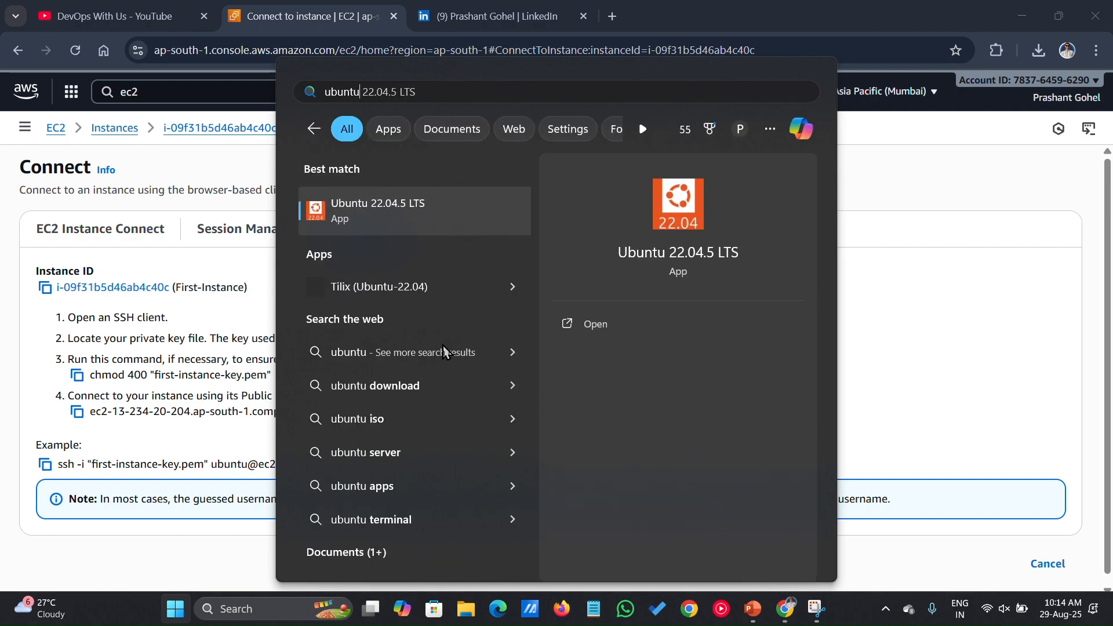
{"action": "key", "text": "Return"}
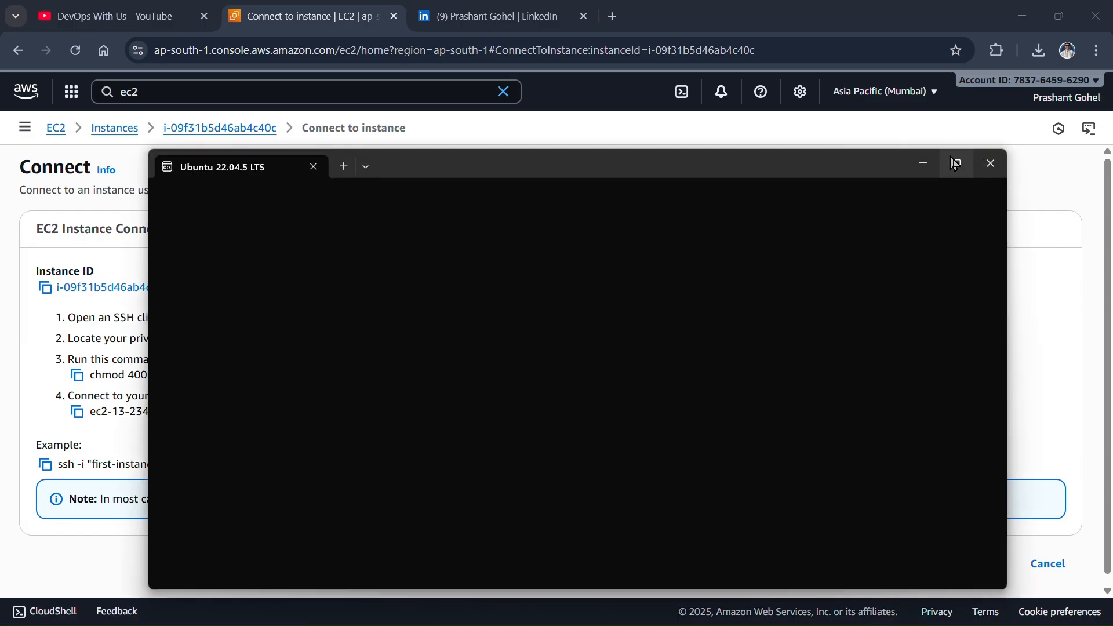
{"action": "left_click", "coordinate": [953, 164]}
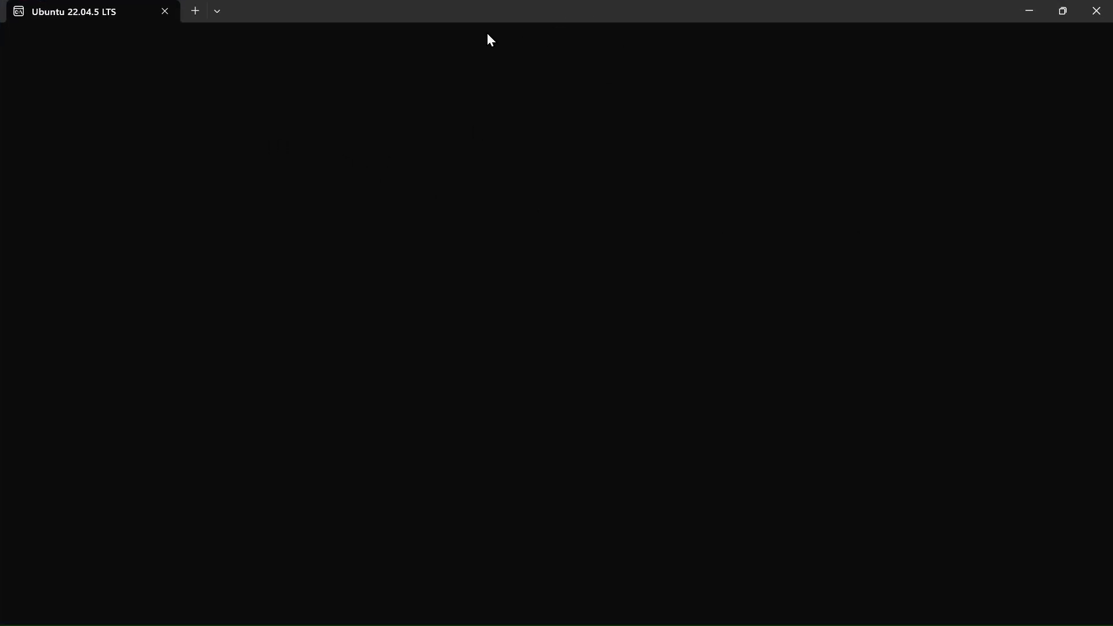
Enlarge the terminal text and use cp to copy first-instance-key.pem from the Windows user's Downloads folder under /mnt/c/Users to ~/.
{"action": "scroll", "coordinate": [413, 305], "scroll_direction": "up", "scroll_amount": 5, "text": "ctrl"}
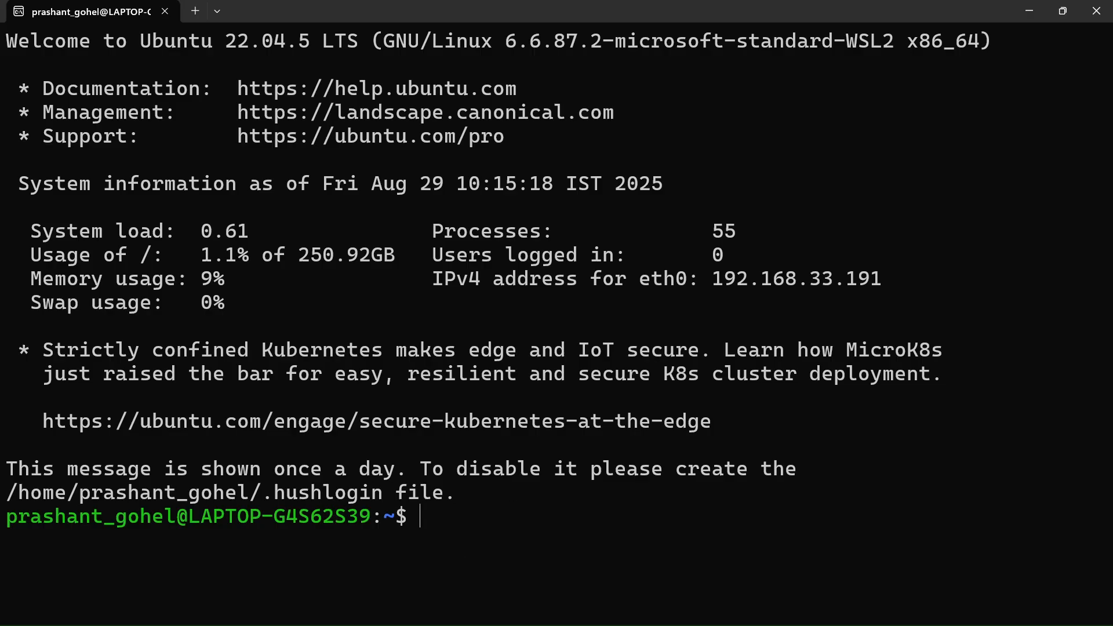
{"action": "type", "text": "cp \"\""}
{"action": "key", "text": "Left"}
{"action": "type", "text": "/mnt/c/Us"}
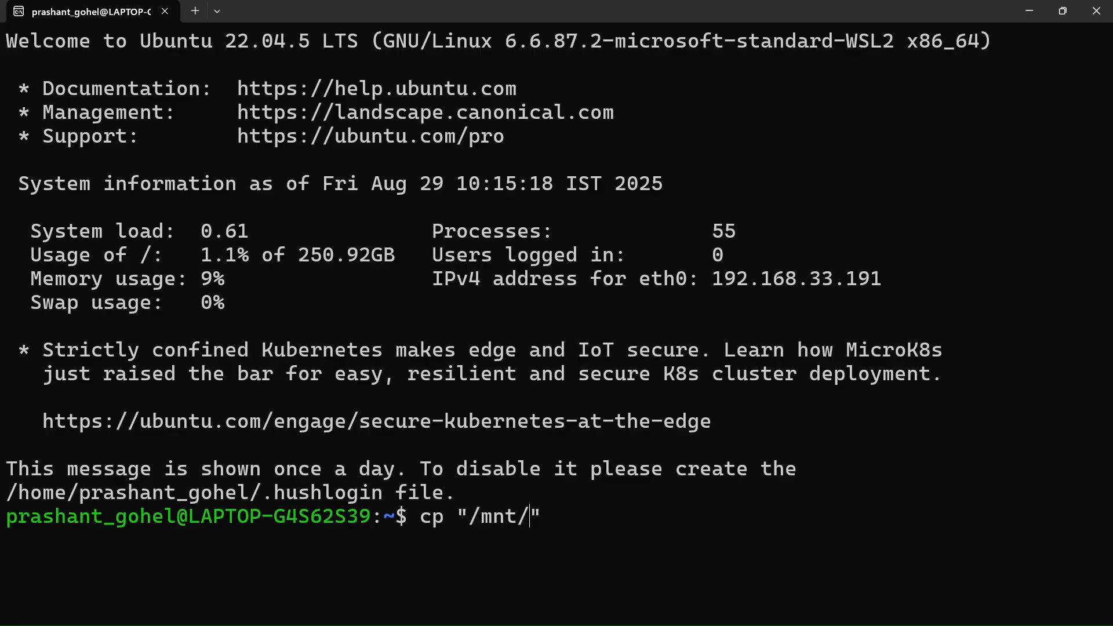
{"action": "type", "text": "Gohel Prashant/"}
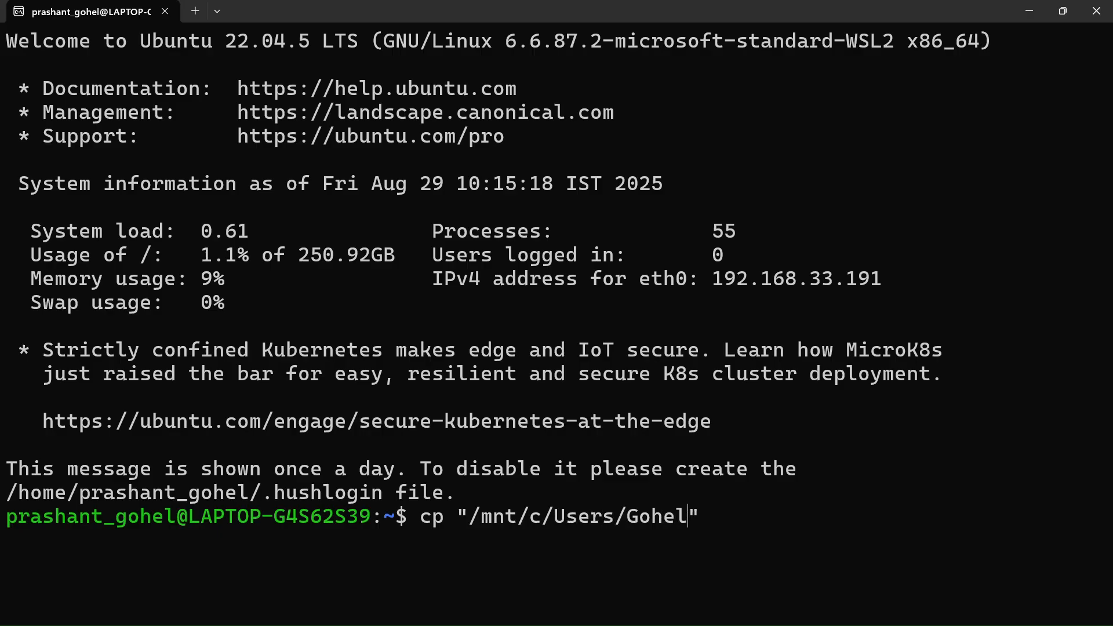
{"action": "type", "text": "Downloads/fir"}
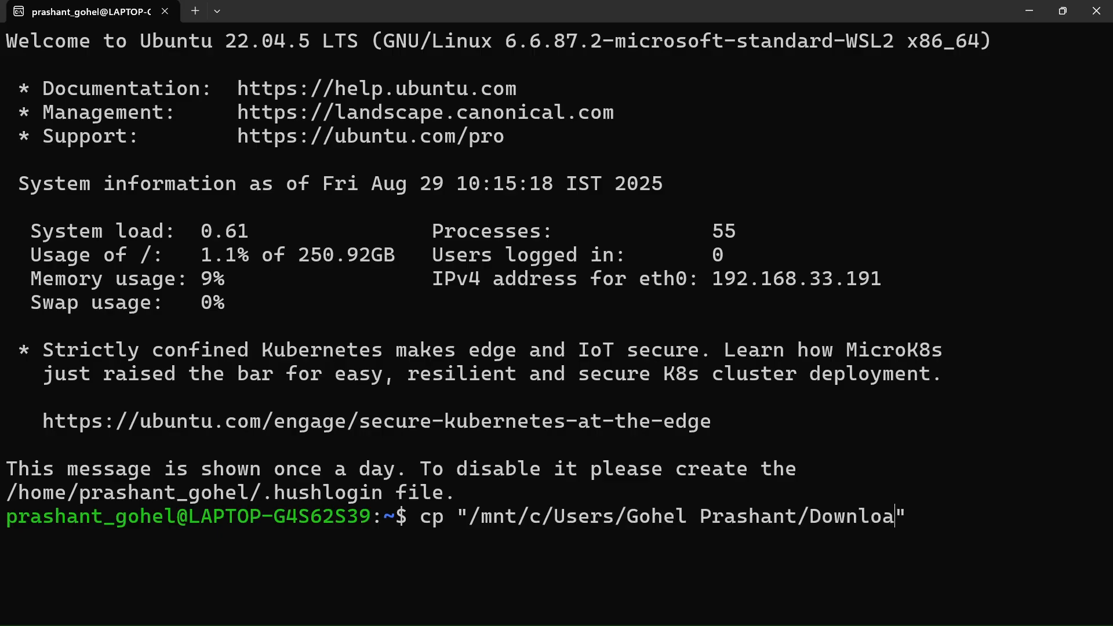
{"action": "type", "text": "st-instance-key"}
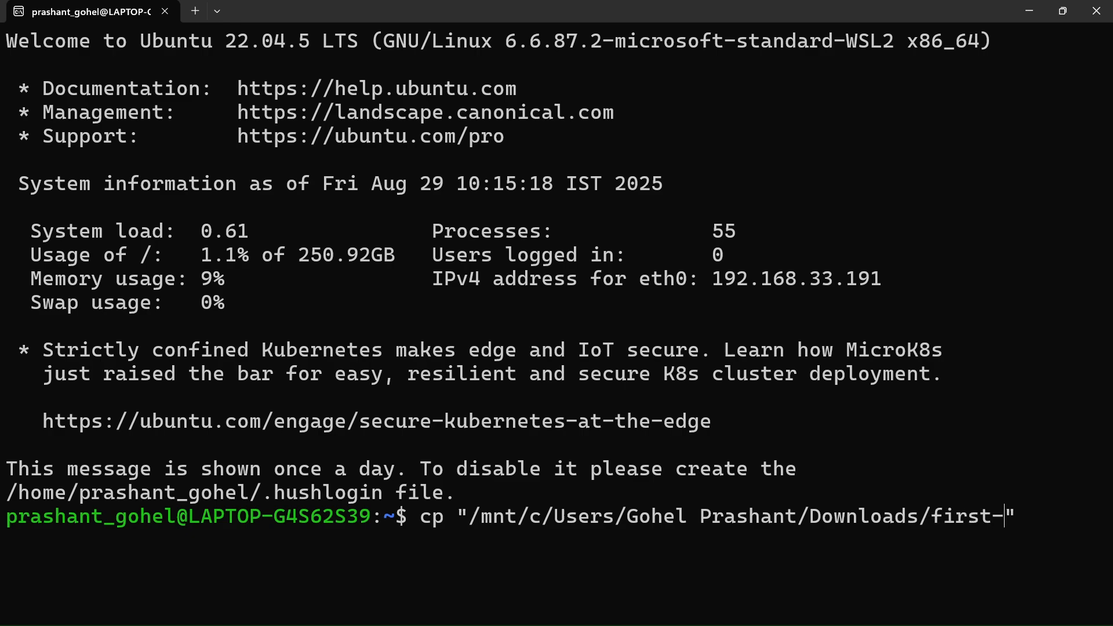
{"action": "key", "text": "alt+Tab"}
{"action": "key", "text": "alt+Tab"}
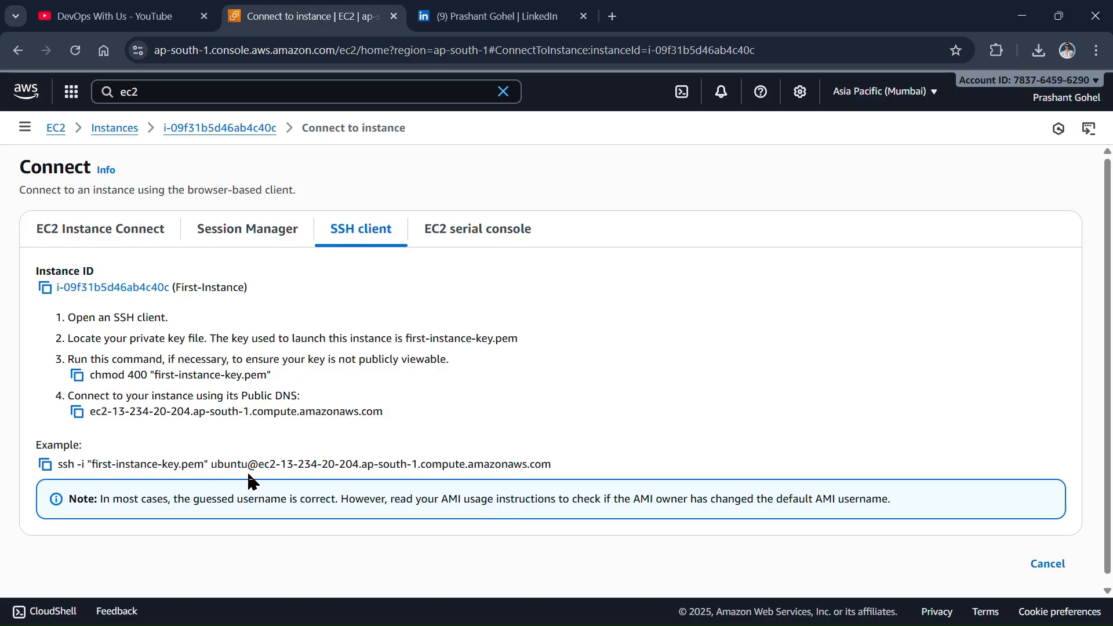
{"action": "key", "text": "alt+Tab"}
{"action": "type", "text": ".pem"}
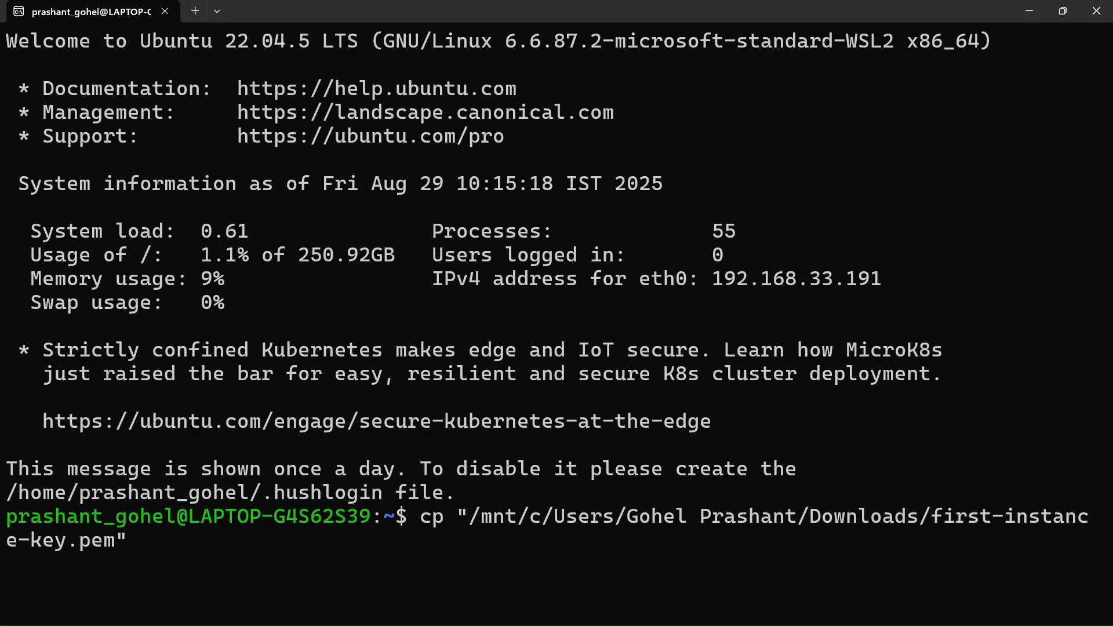
{"action": "key", "text": "Right"}
{"action": "type", "text": "~/"}
{"action": "key", "text": "Return"}
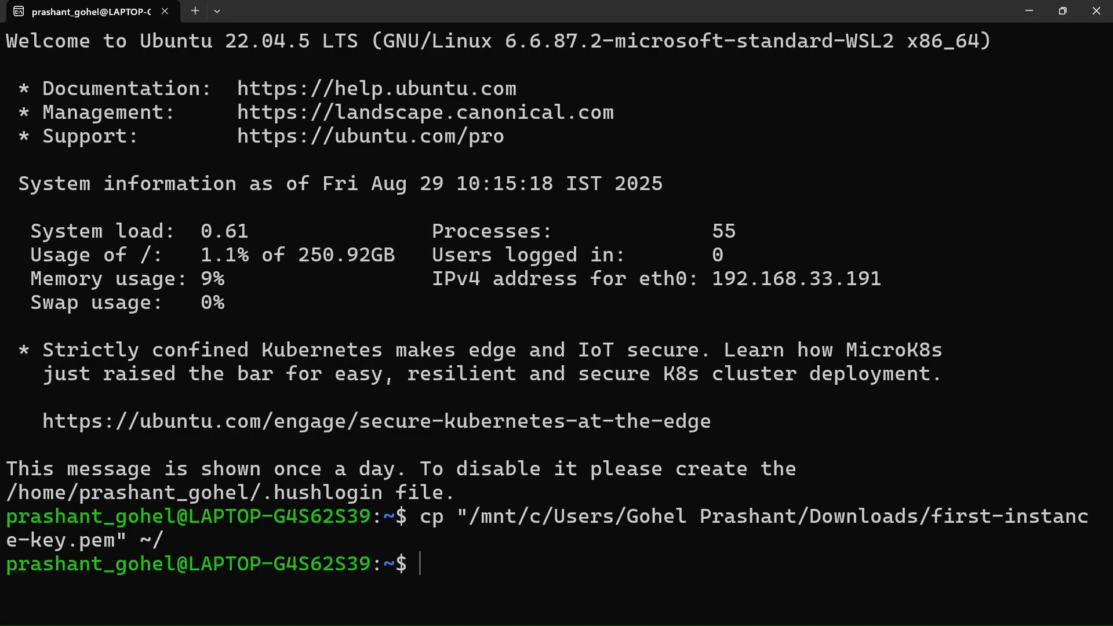
List the home directory with ls to check for first-instance-key.pem, and clear the terminal.
{"action": "type", "text": "ls"}
{"action": "key", "text": "Return"}
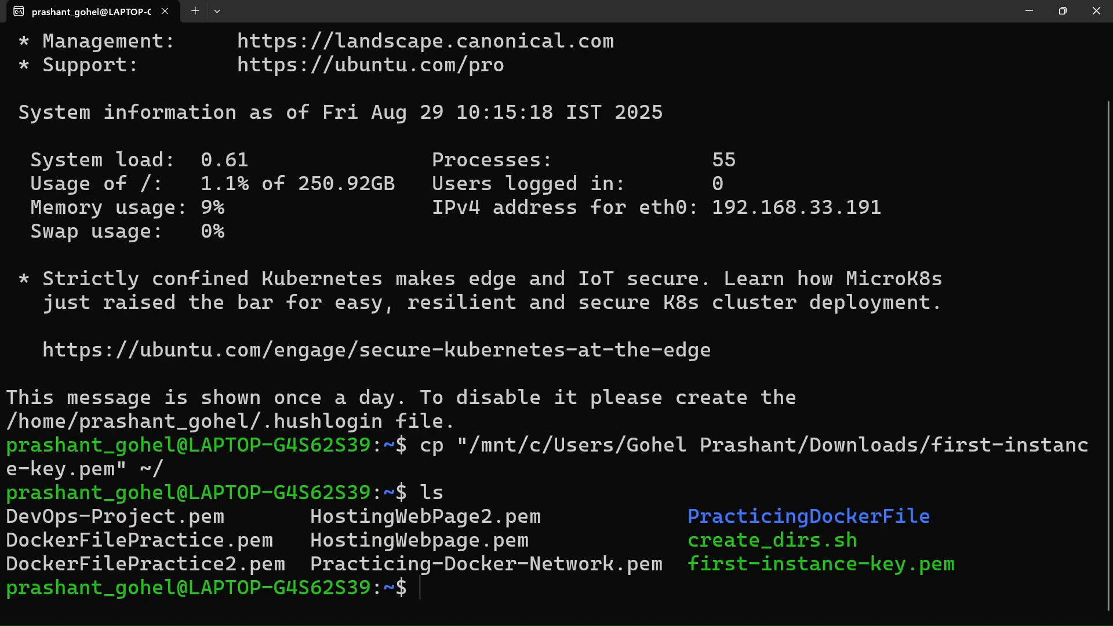
{"action": "left_click_drag", "start_coordinate": [954, 567], "coordinate": [640, 567]}
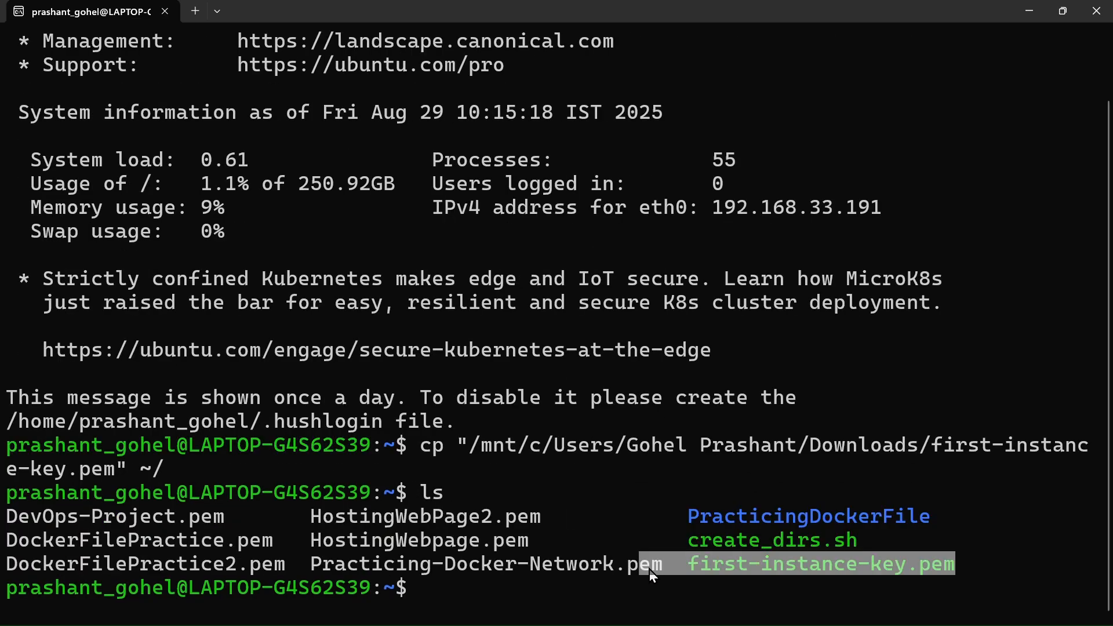
{"action": "left_click", "coordinate": [721, 571]}
{"action": "type", "text": "clea"}
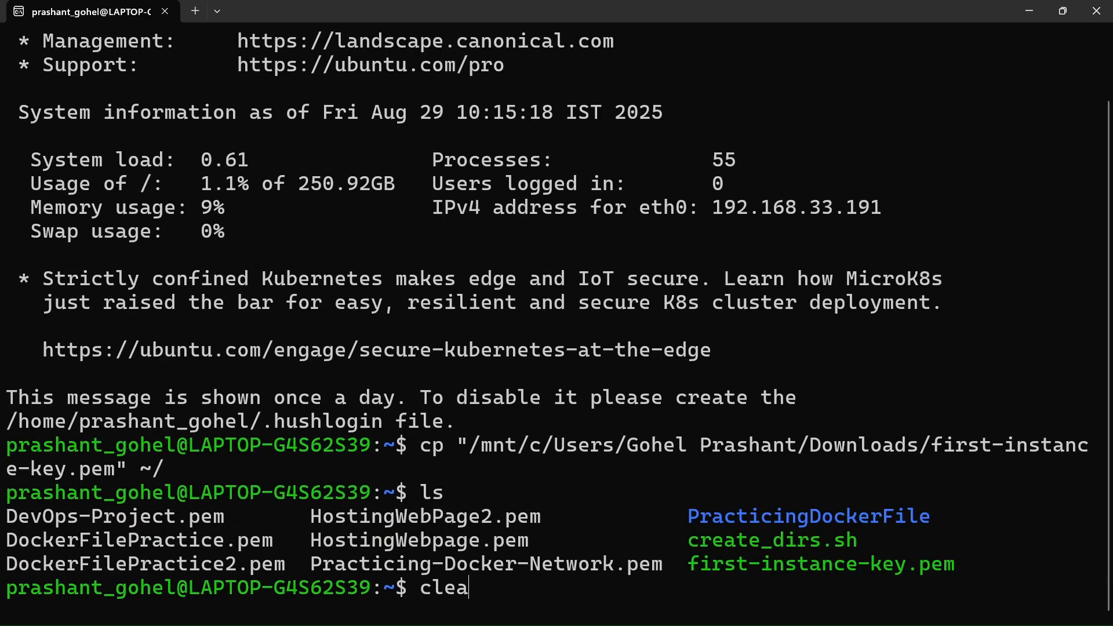
{"action": "type", "text": "r"}
{"action": "key", "text": "Return"}
Copy the chmod 400 "first-instance-key.pem" command from the EC2 console in Chrome and run it in the Ubuntu terminal.
{"action": "key", "text": "alt+Tab"}
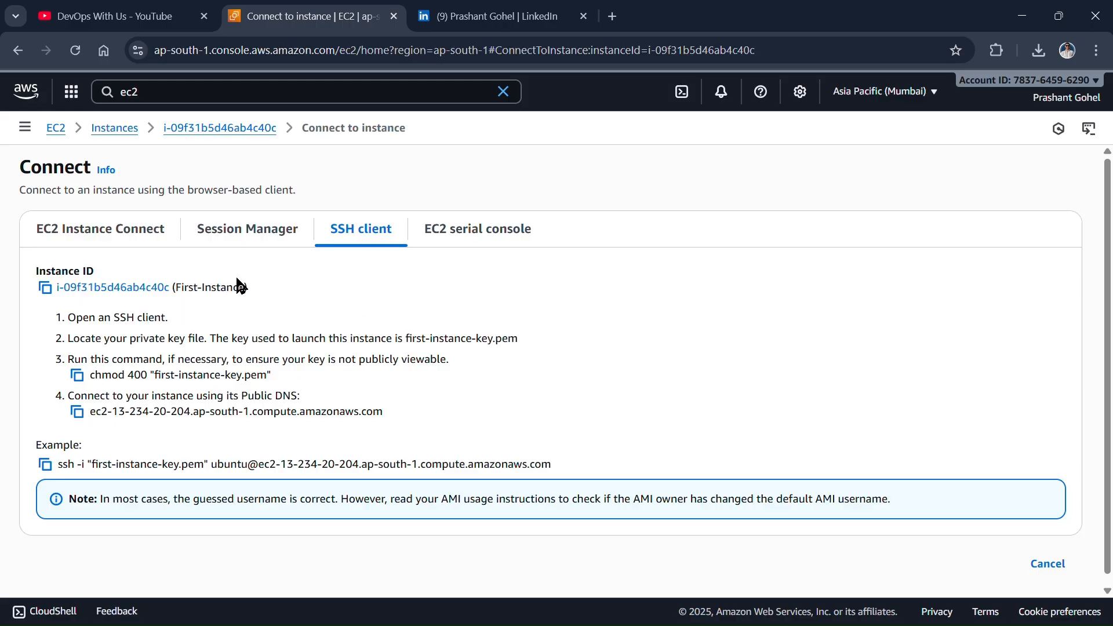
{"action": "left_click", "coordinate": [78, 376]}
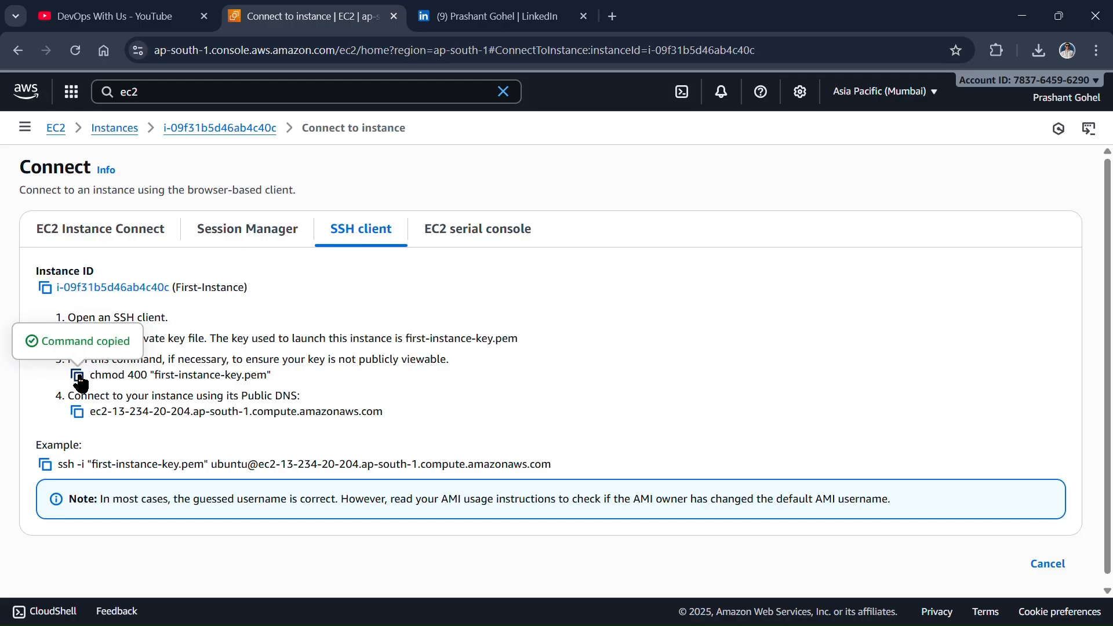
{"action": "key", "text": "alt+Tab"}
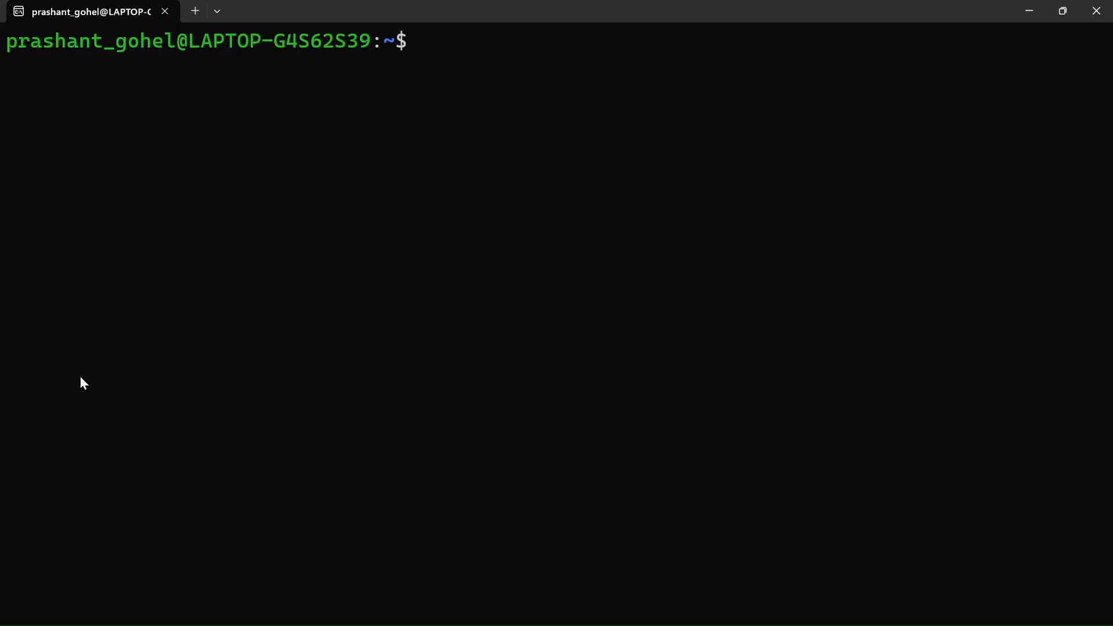
{"action": "key", "text": "ctrl+v"}
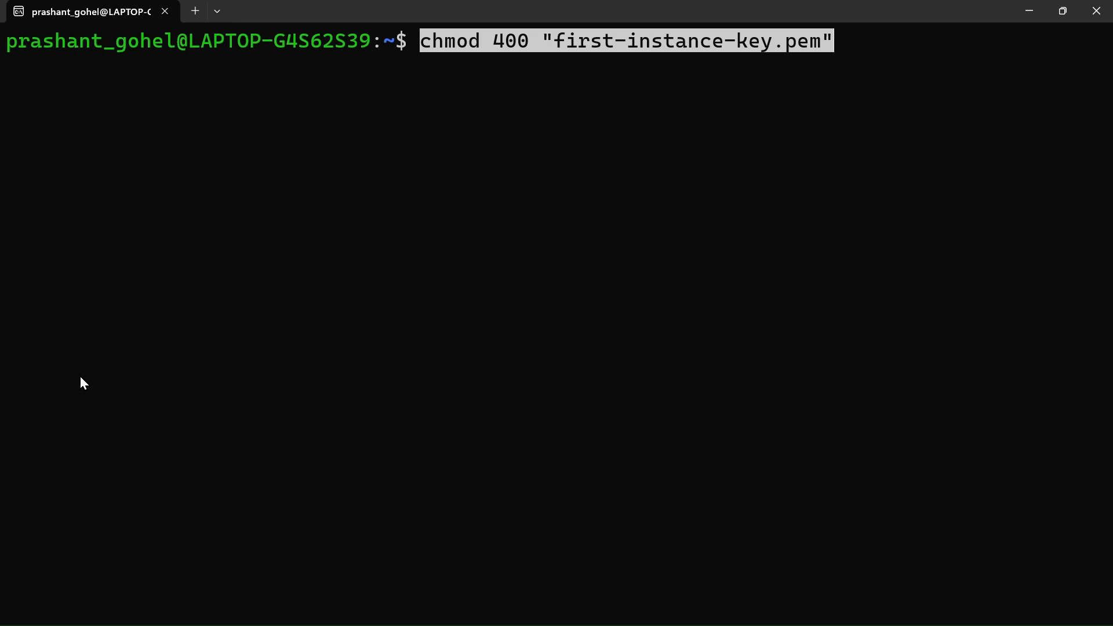
{"action": "key", "text": "Return"}
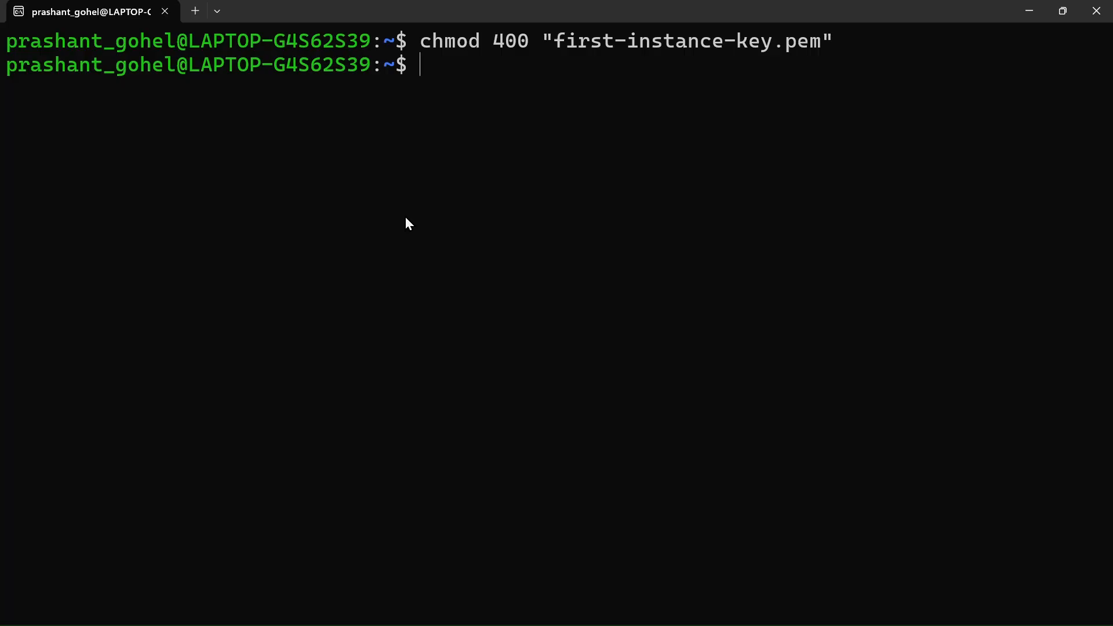
Copy the example ssh command from the EC2 console, run it in the Ubuntu terminal, accept the host with yes and clear the screen.
{"action": "key", "text": "alt+Tab"}
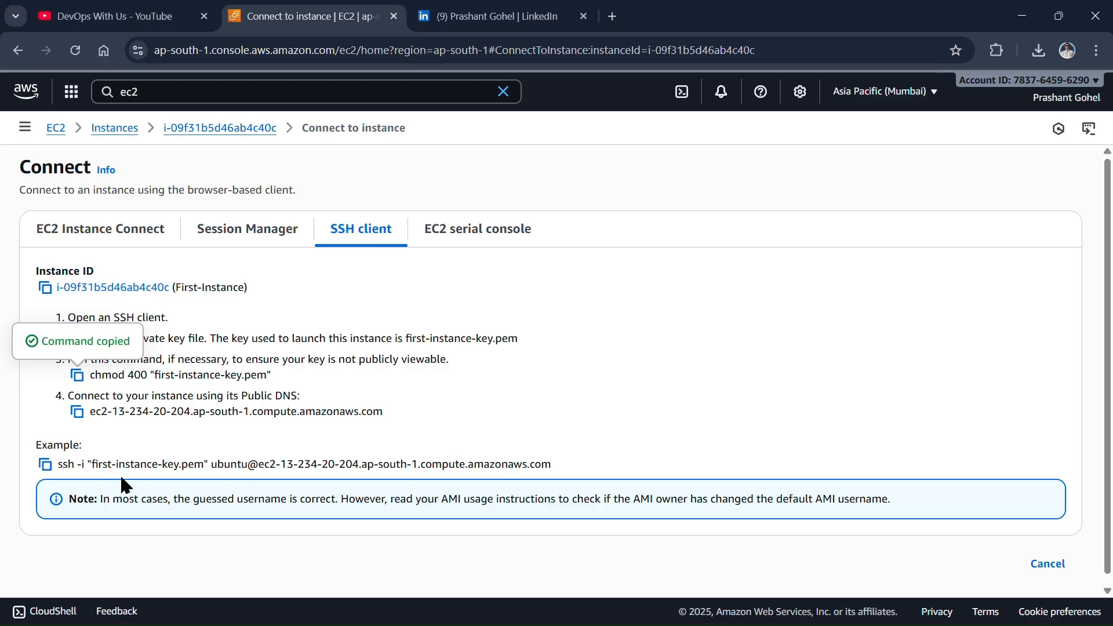
{"action": "left_click", "coordinate": [44, 465]}
{"action": "key", "text": "alt+Tab"}
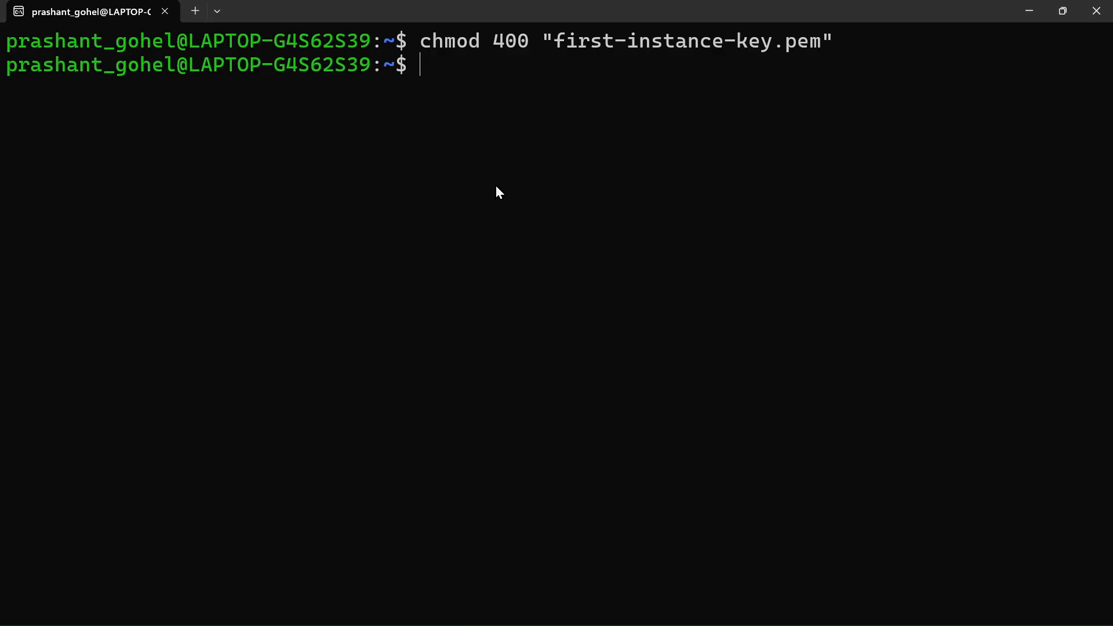
{"action": "key", "text": "ctrl+v"}
{"action": "key", "text": "Return"}
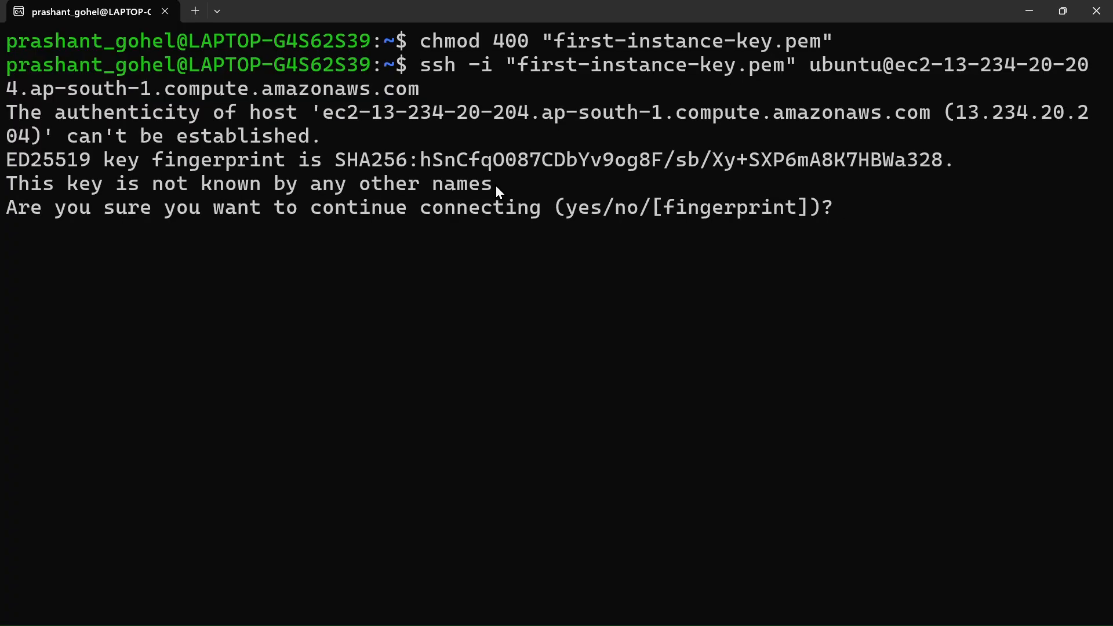
{"action": "type", "text": "yes"}
{"action": "key", "text": "Return"}
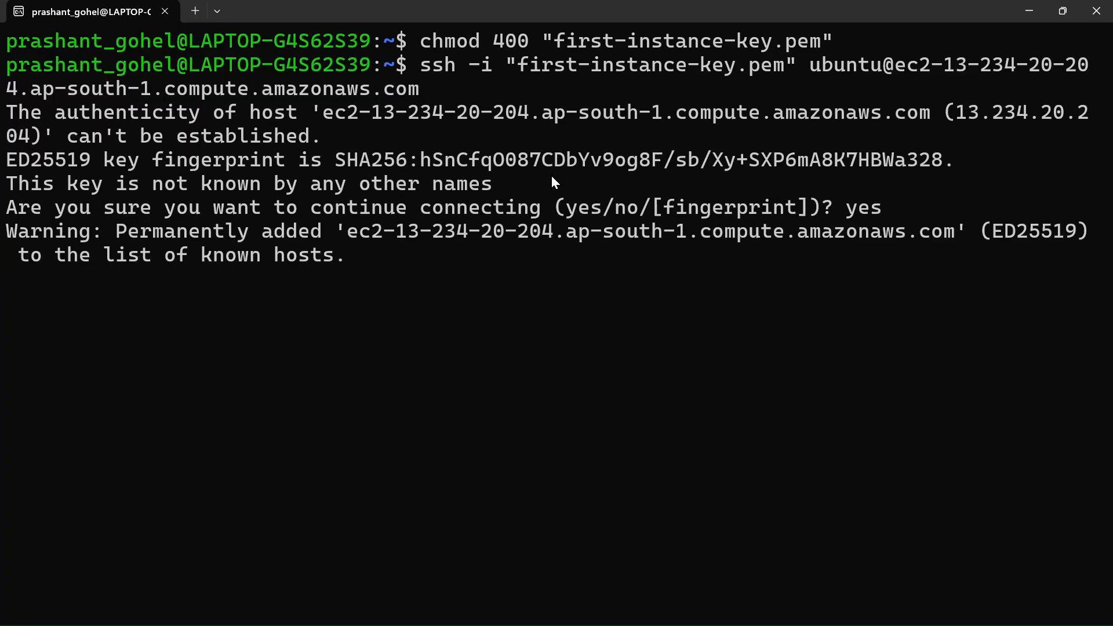
{"action": "type", "text": "clear"}
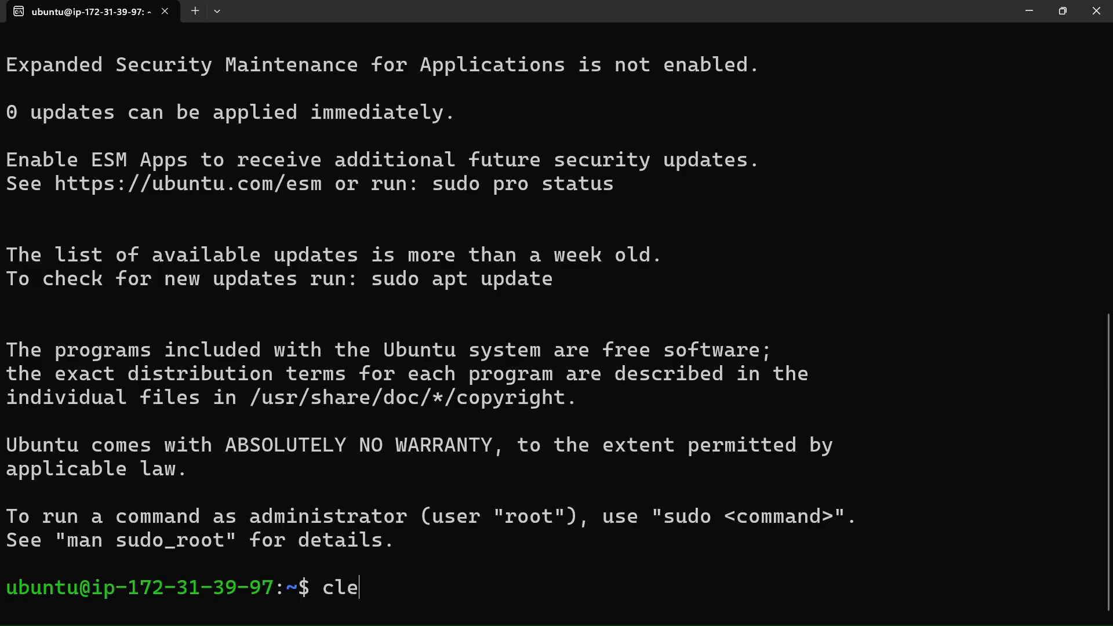
{"action": "key", "text": "Return"}
Return to the EC2 console in Chrome, open the instances list and display the instance state actions available for First-Instance.
{"action": "key", "text": "alt+Tab"}
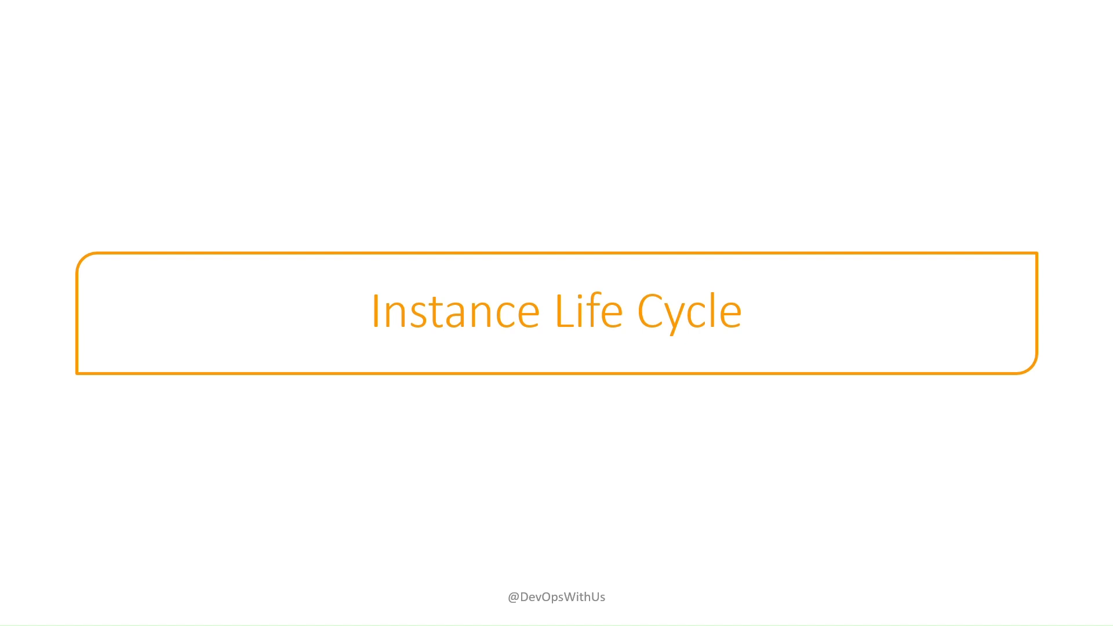
{"action": "key", "text": "alt+Tab"}
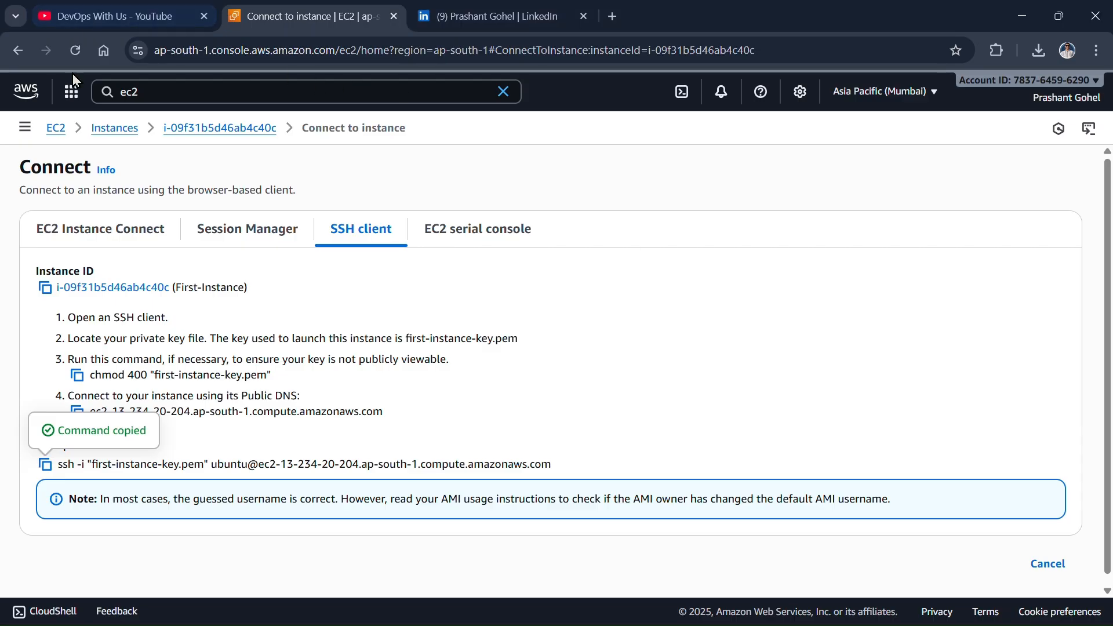
{"action": "left_click", "coordinate": [115, 128]}
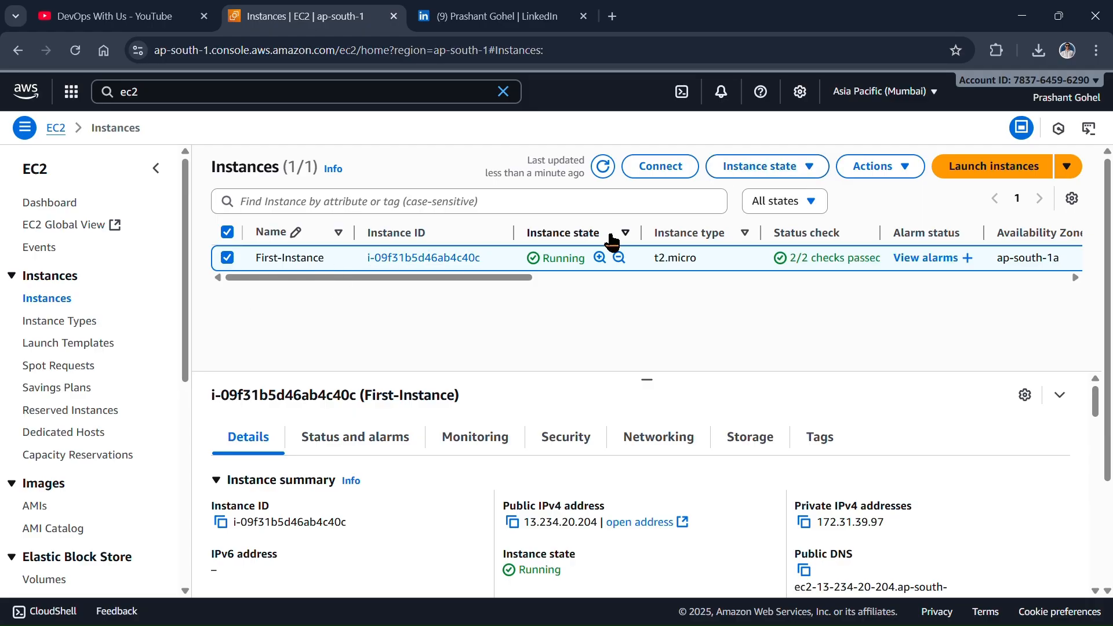
{"action": "left_click", "coordinate": [759, 169]}
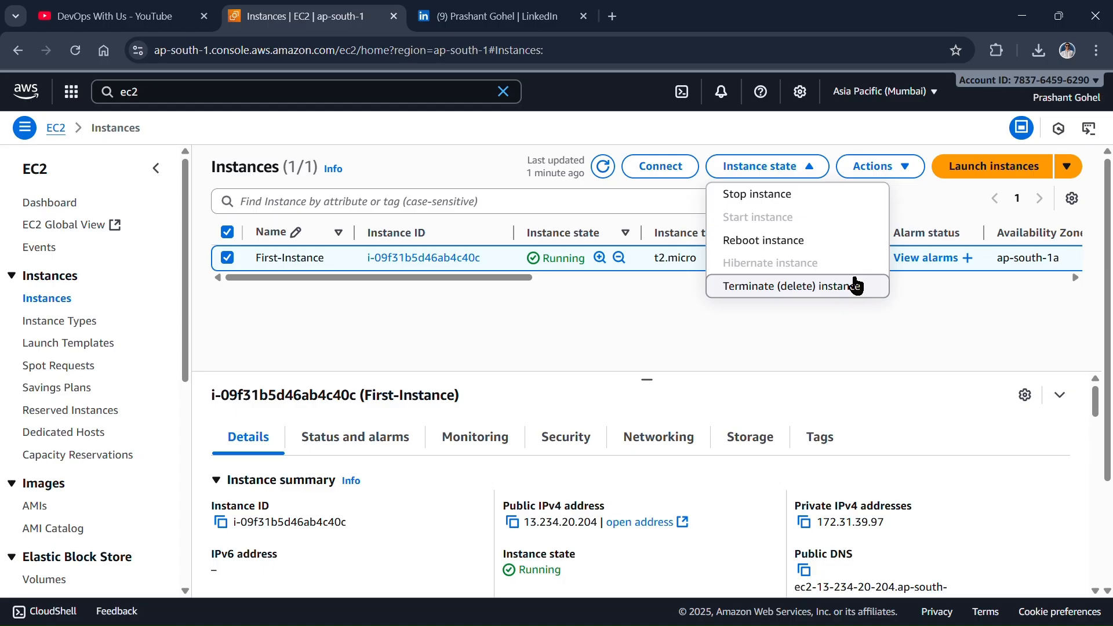
Switch to the PowerPoint slide show and advance to the EC2 Pricing slide.
{"action": "key", "text": "alt+Tab"}
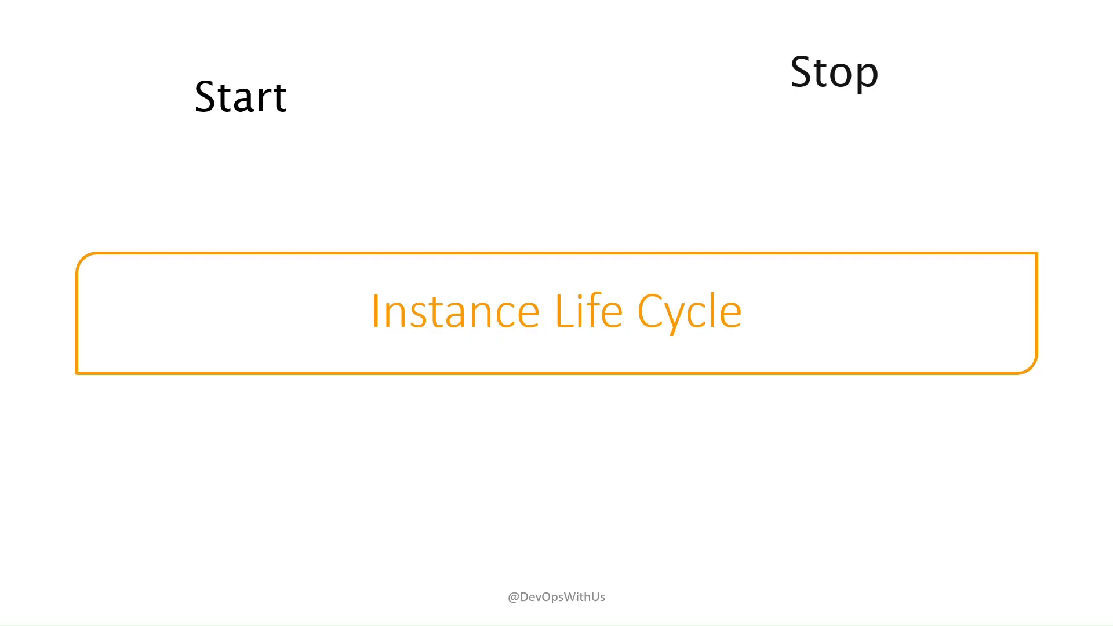
{"action": "key", "text": "Right"}
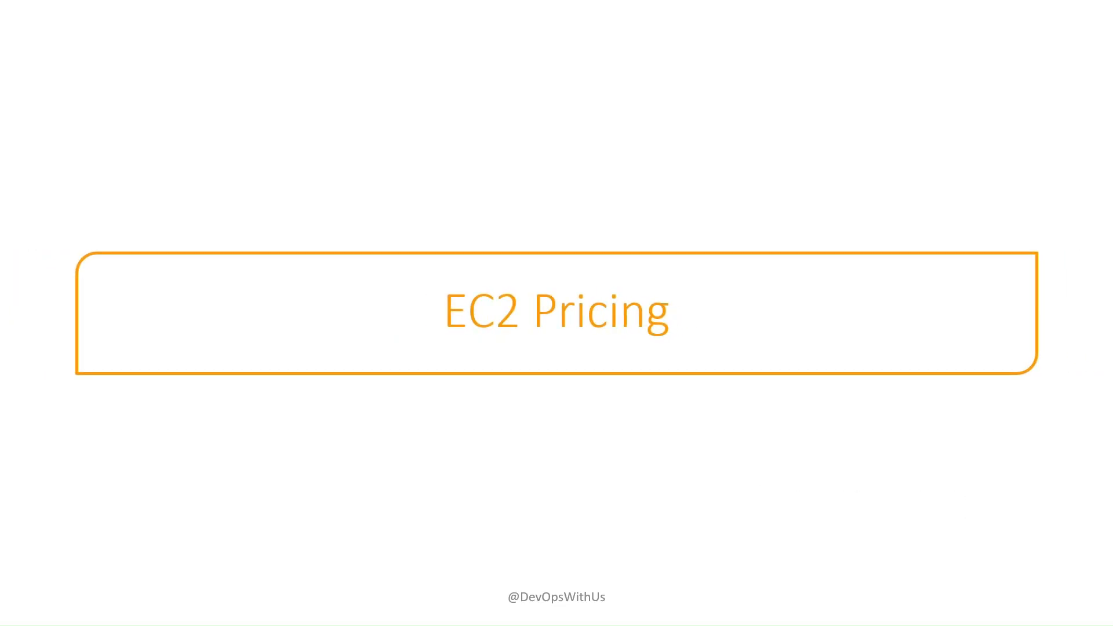